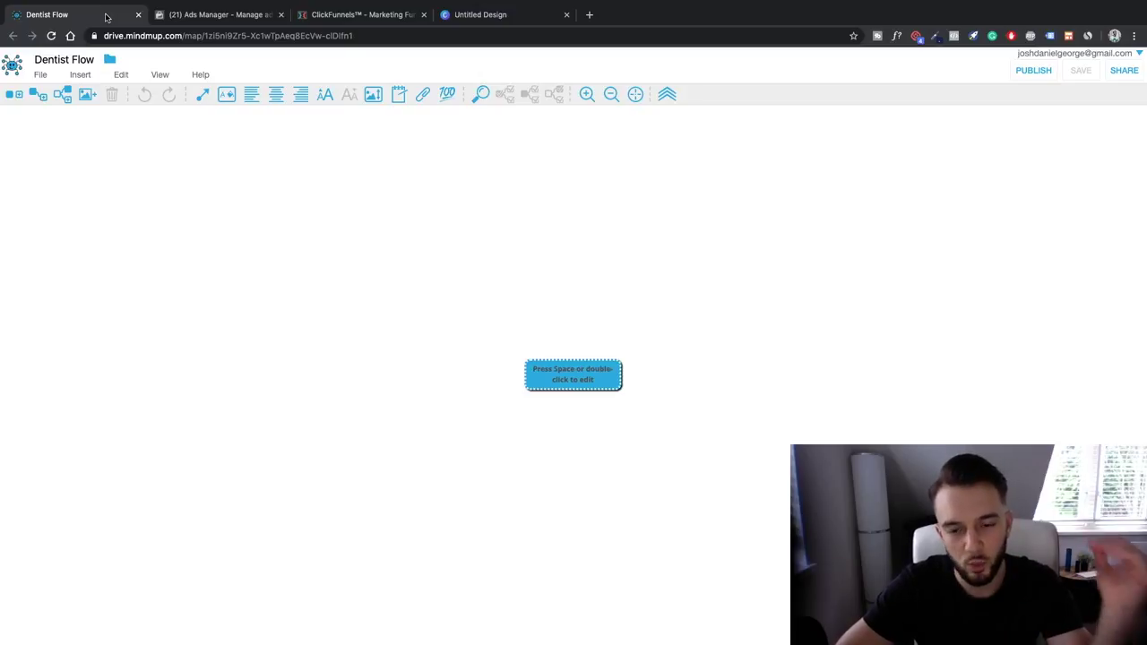
Step: Move the root node toward the left side of the map and label it "Facebook Ads"
left_click_drag(573, 376, 191, 325)
double_click(204, 329)
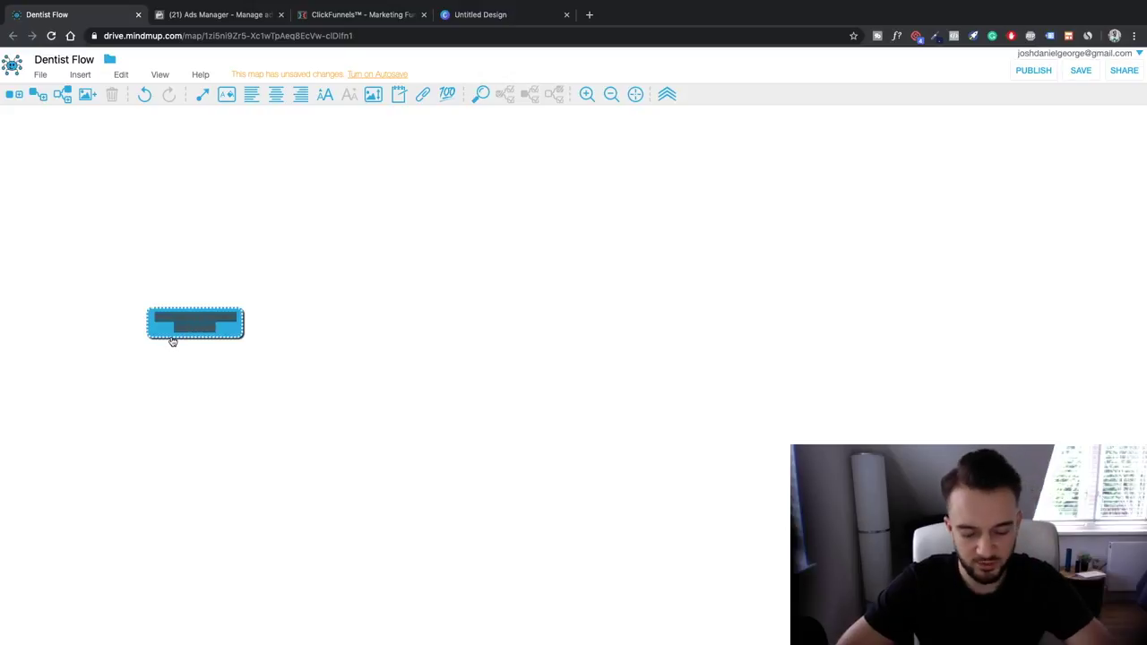
type("Facebook Ads")
key("Return")
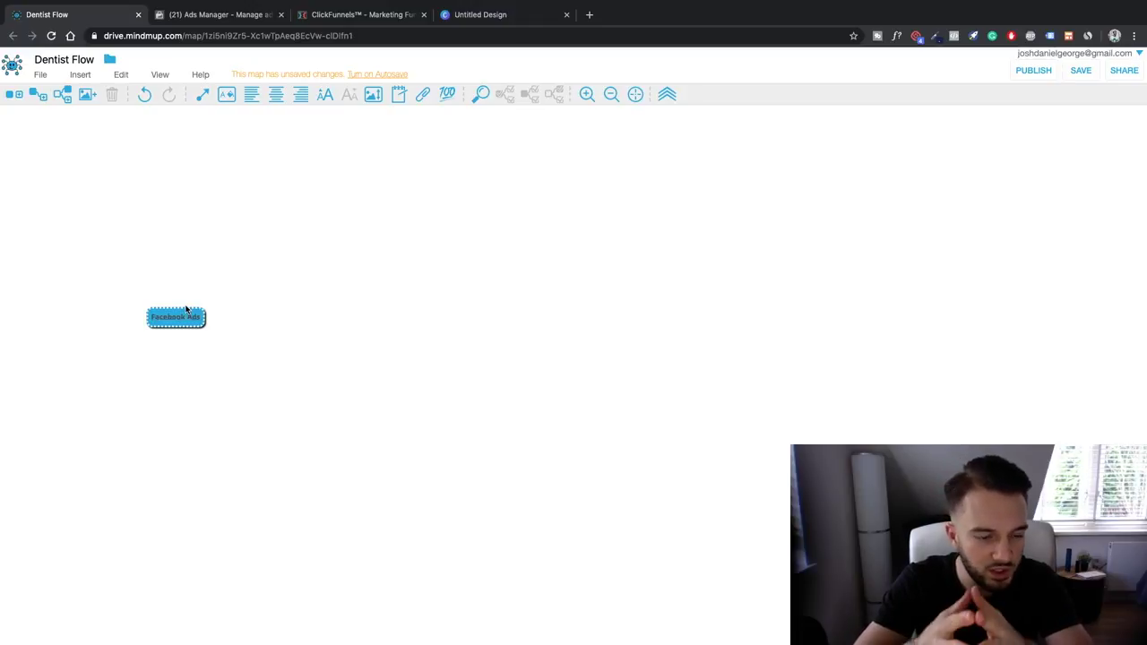
Step: Search Google for "dentist liverpool" in a new browser tab
left_click(588, 14)
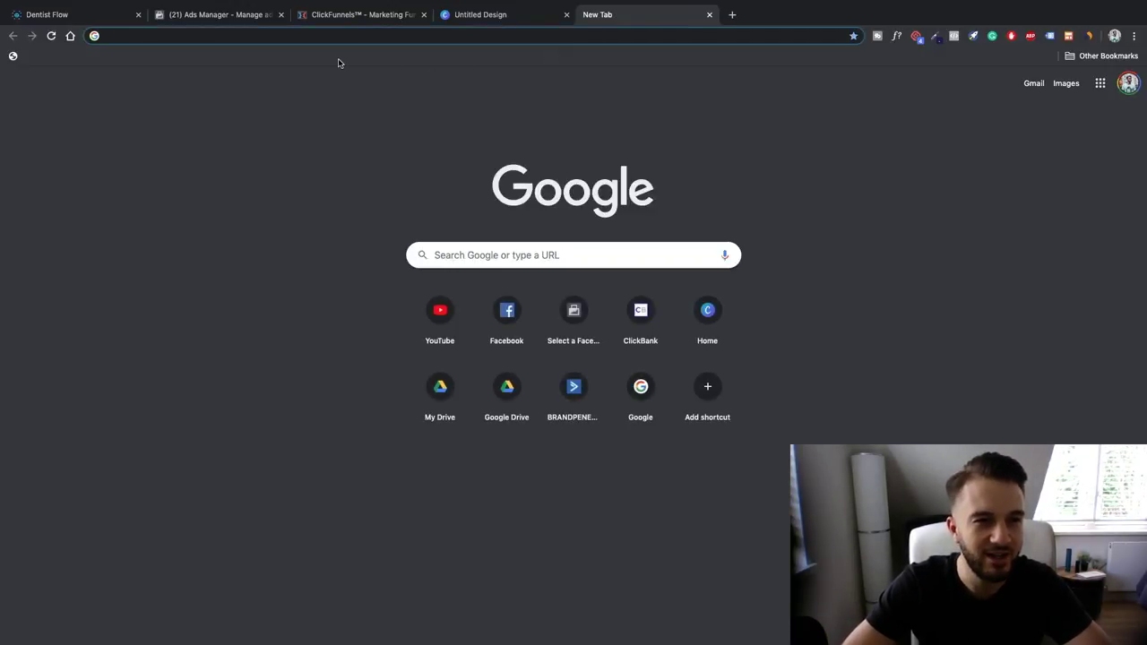
type("e")
key("BackSpace")
key("BackSpace")
type("dentist")
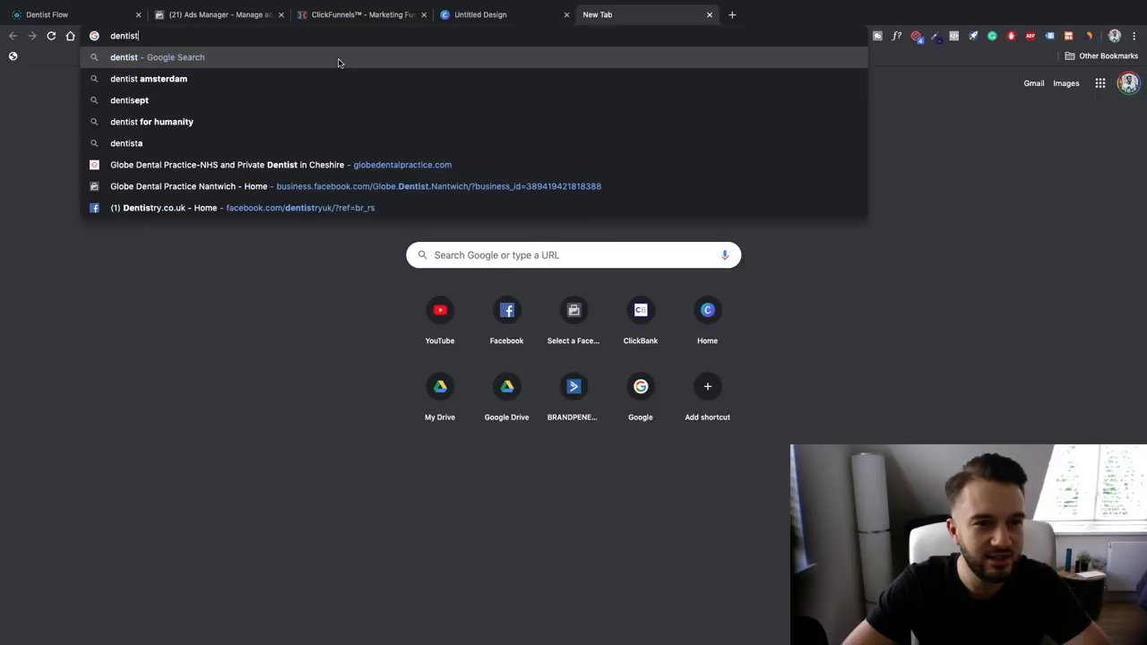
type("st liverpool")
key("Return")
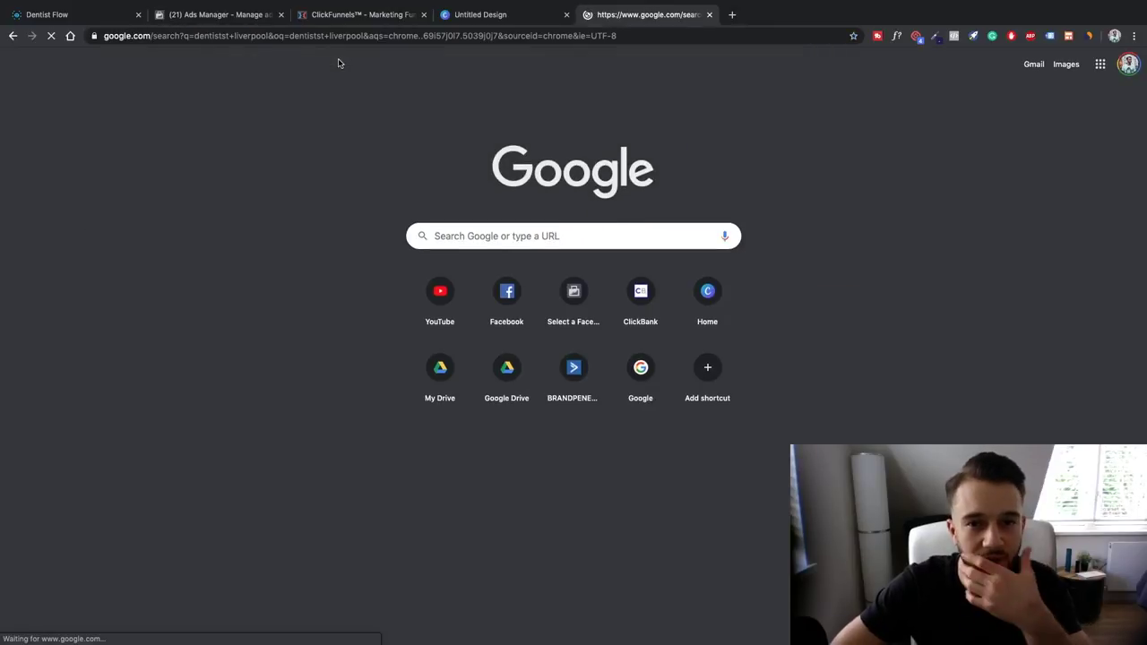
Step: Open the Liverpool Smile Studio website from the local results and look through its homepage
scroll(64, 349, "down", 2)
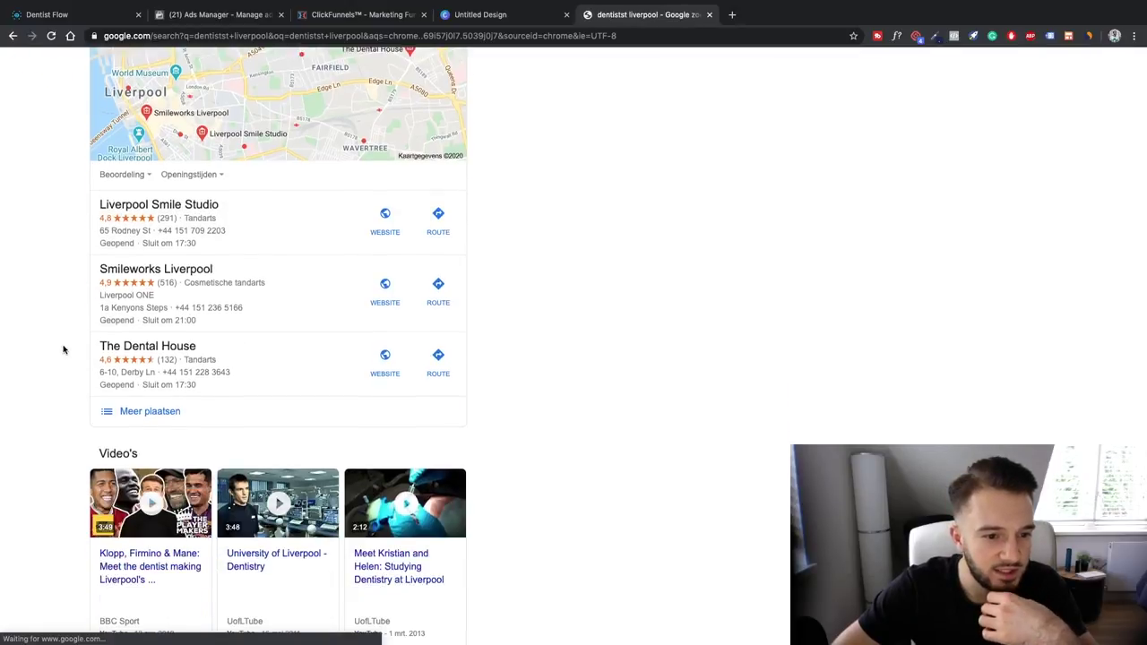
left_click(172, 205)
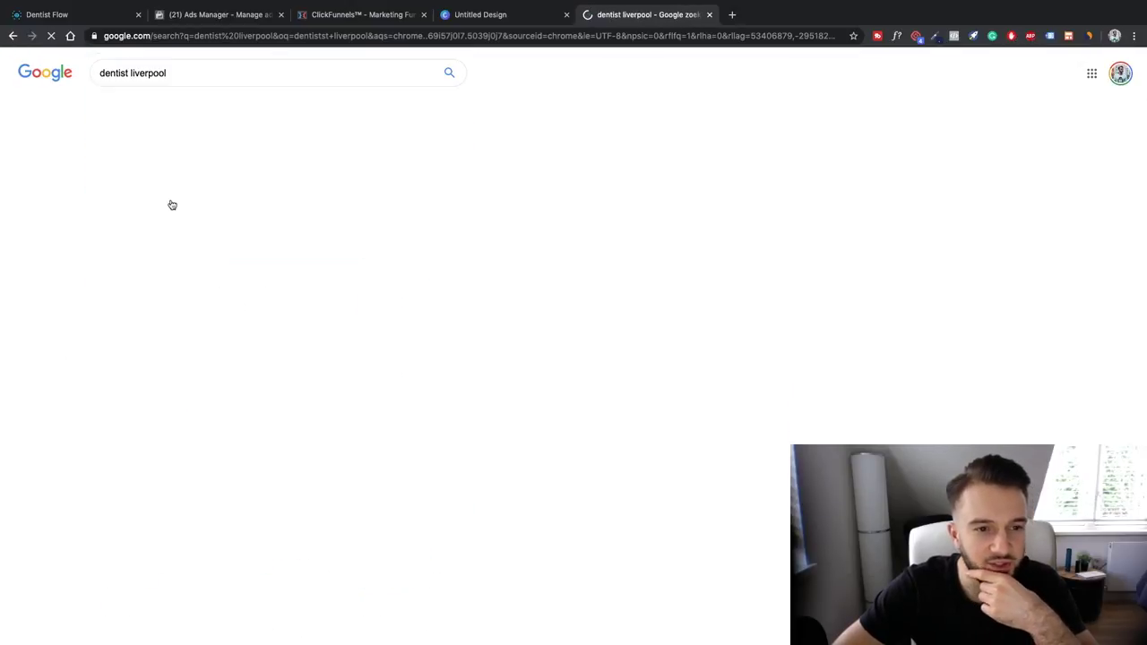
left_click(170, 178)
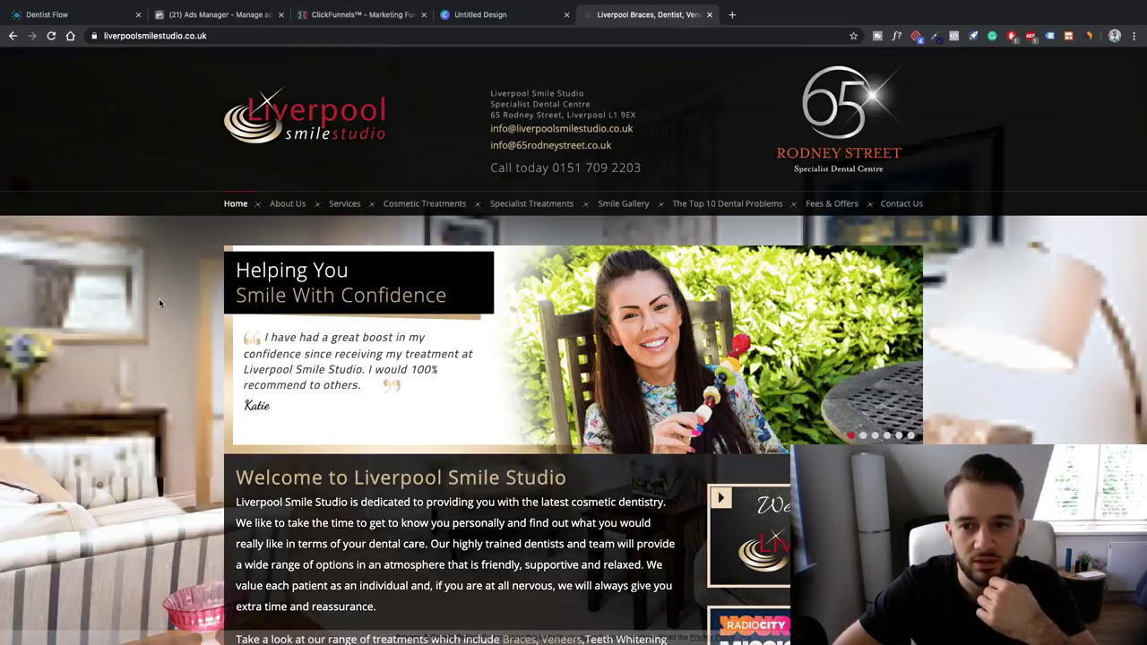
scroll(159, 302, "down", 14)
scroll(158, 298, "down", 8)
scroll(158, 298, "up", 20)
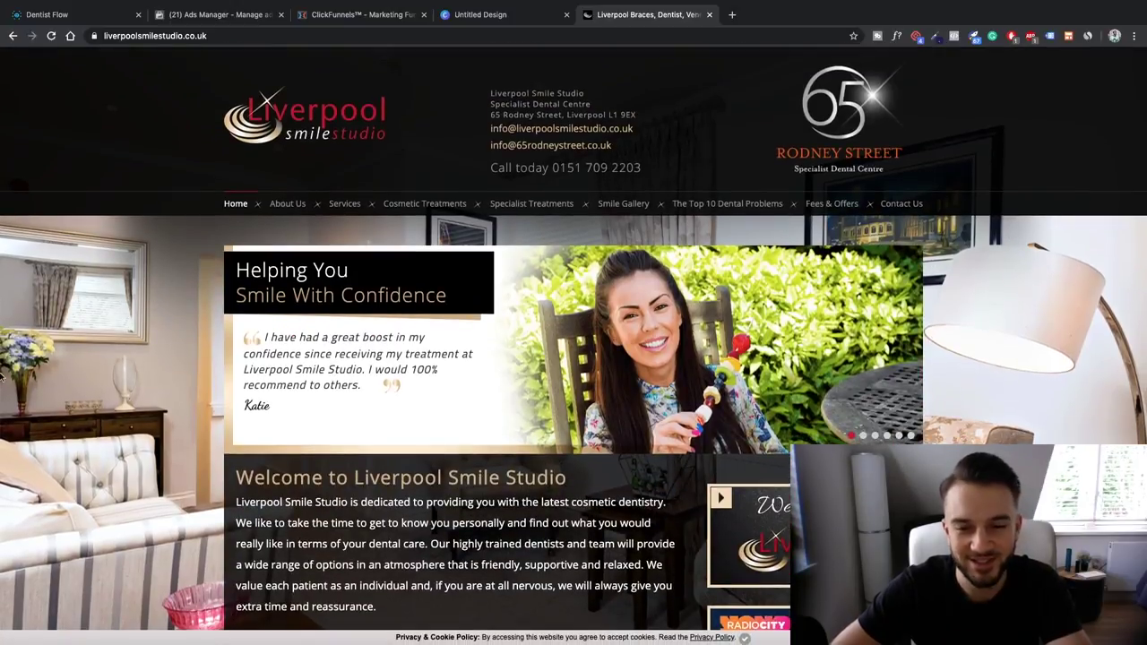
Step: Return to the dentist results, open The Dental House website and look through its homepage
left_click(11, 36)
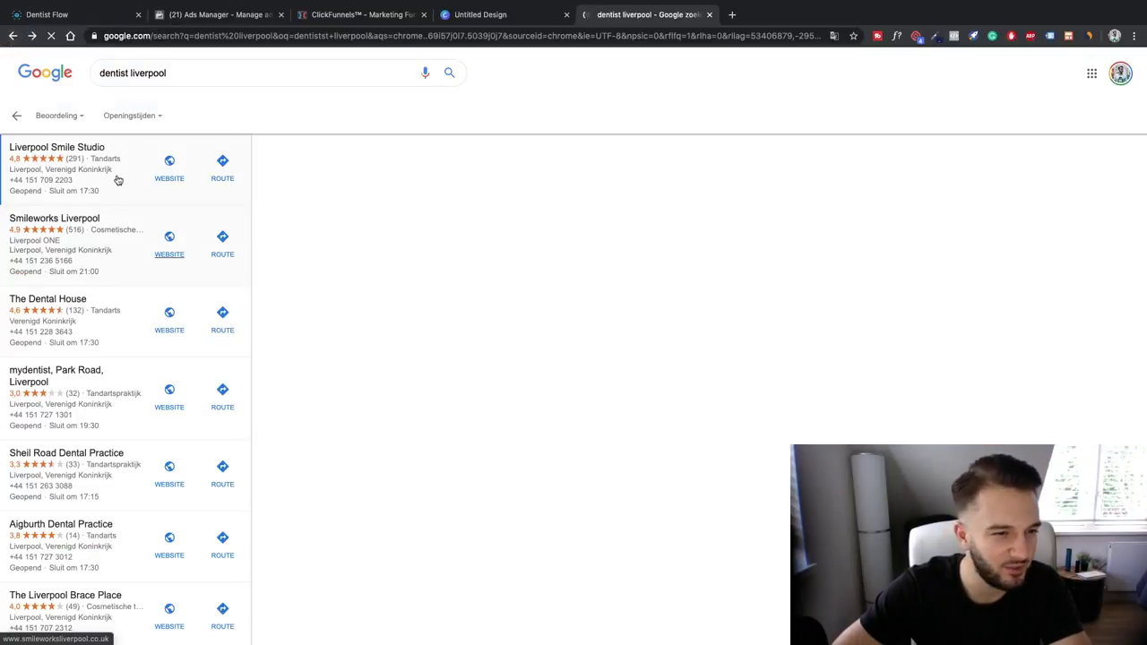
left_click(79, 164)
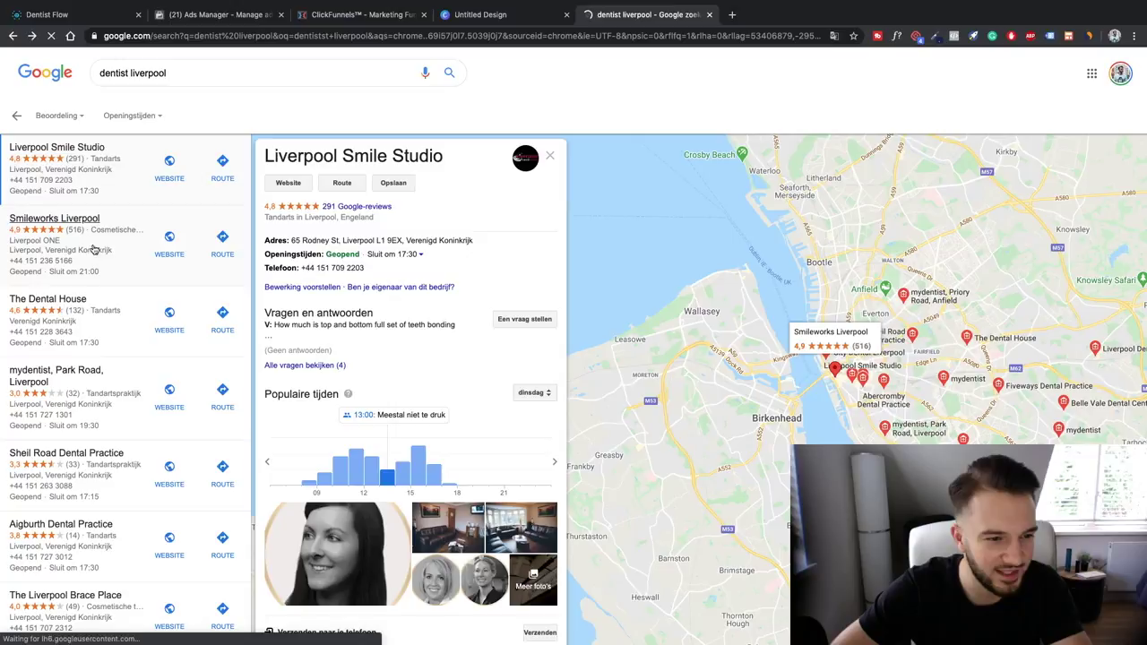
left_click(169, 330)
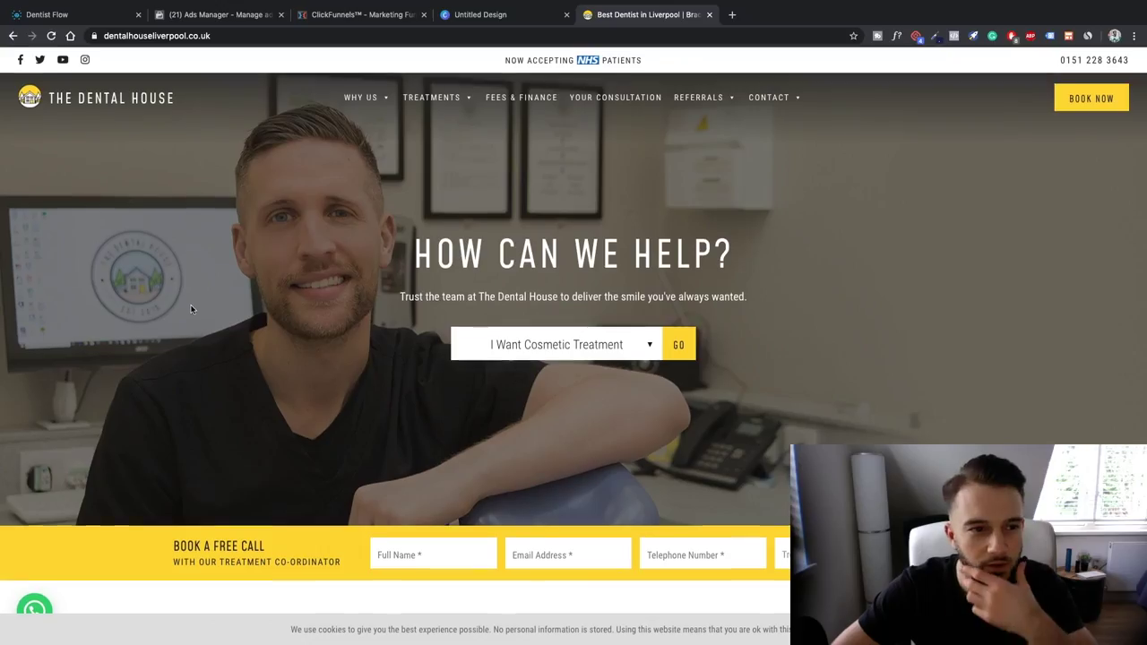
scroll(192, 311, "down", 6)
scroll(194, 313, "down", 8)
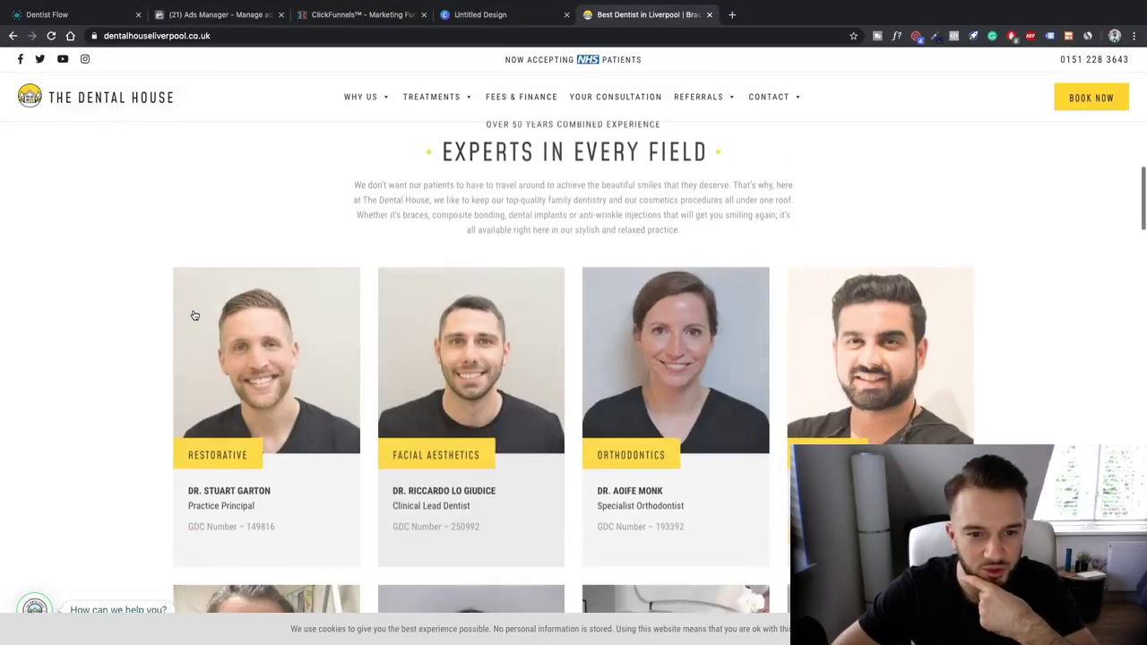
scroll(194, 314, "down", 4)
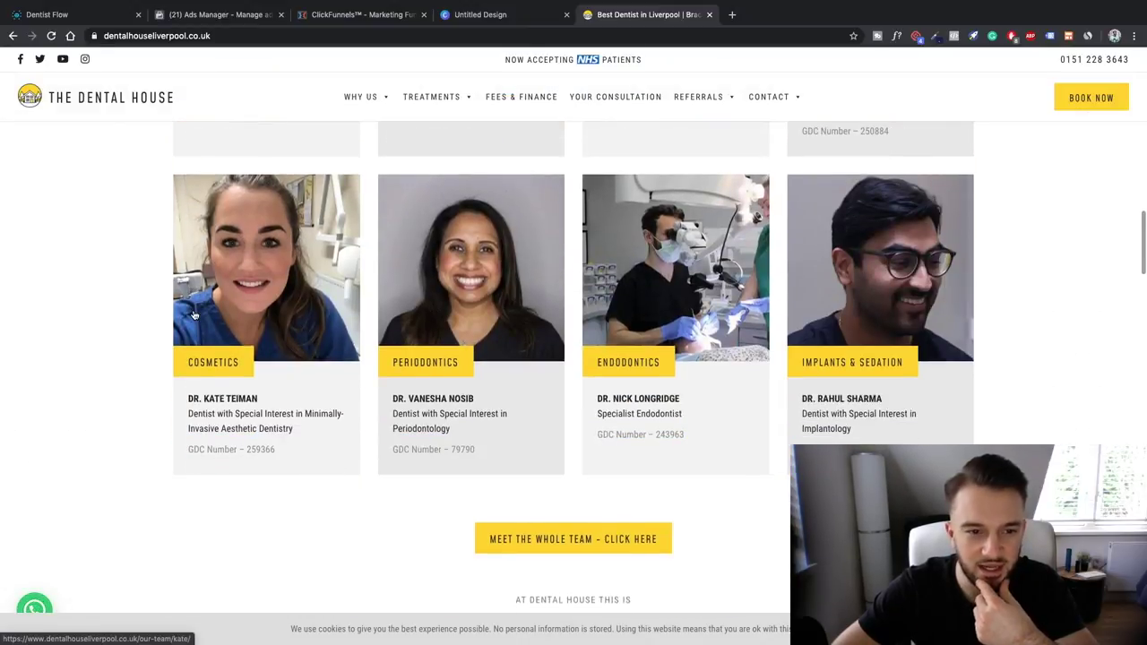
scroll(193, 314, "down", 6)
scroll(192, 313, "down", 4)
scroll(193, 313, "up", 20)
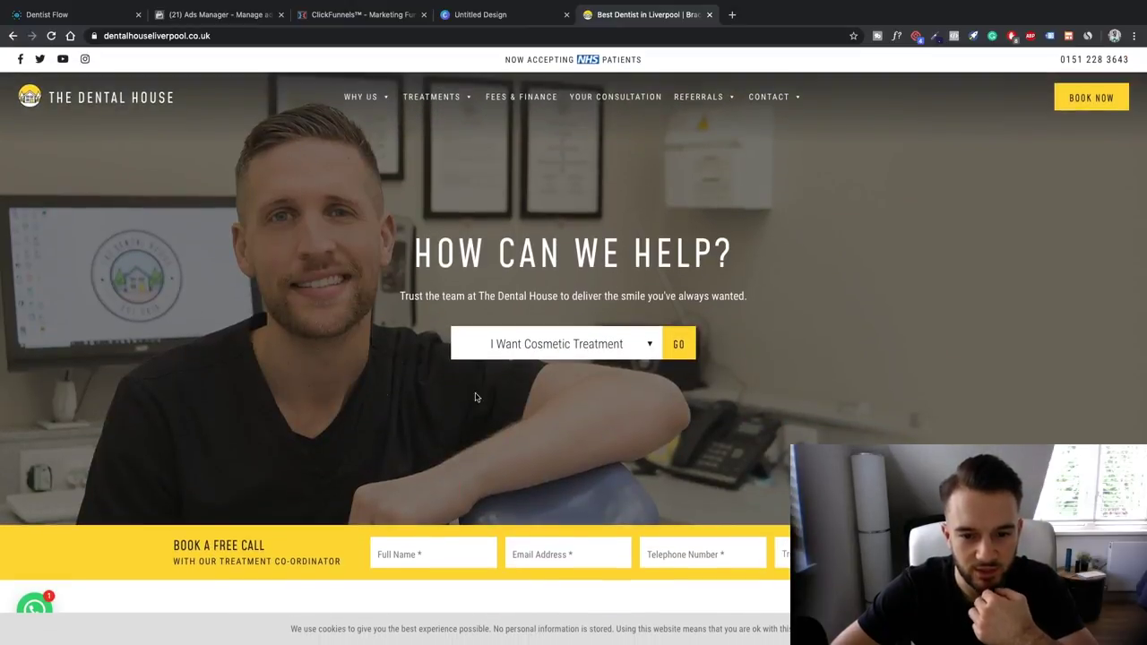
Step: Examine the free-call booking form, practice introduction and expert listings on The Dental House homepage
scroll(193, 314, "down", 3)
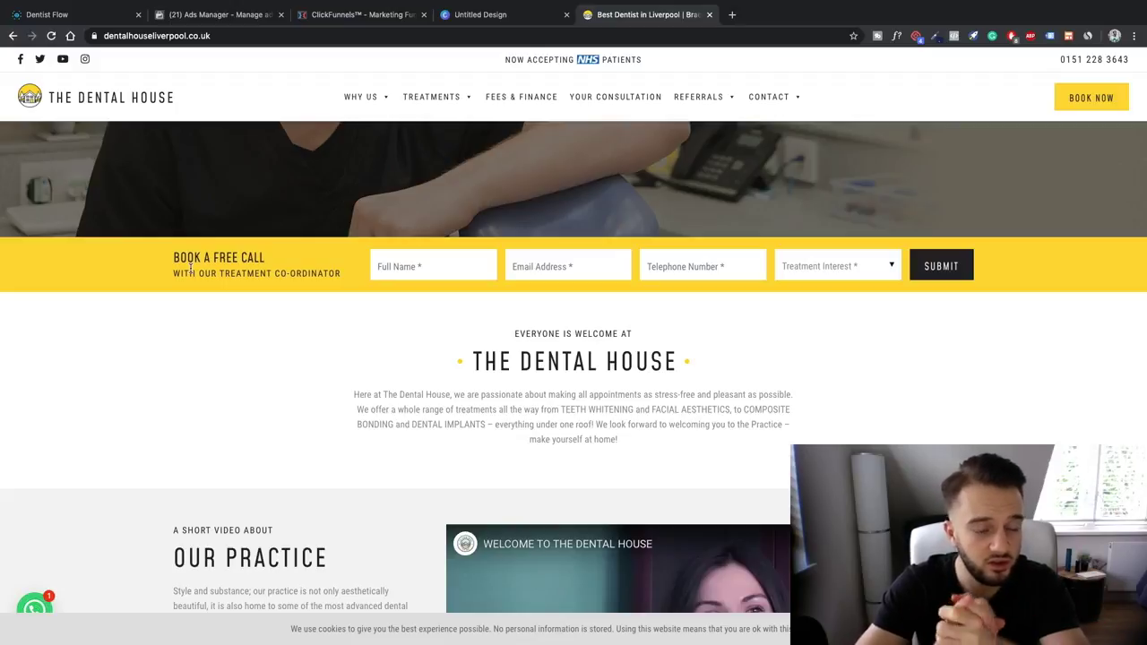
scroll(255, 350, "up", 2)
scroll(255, 350, "up", 2)
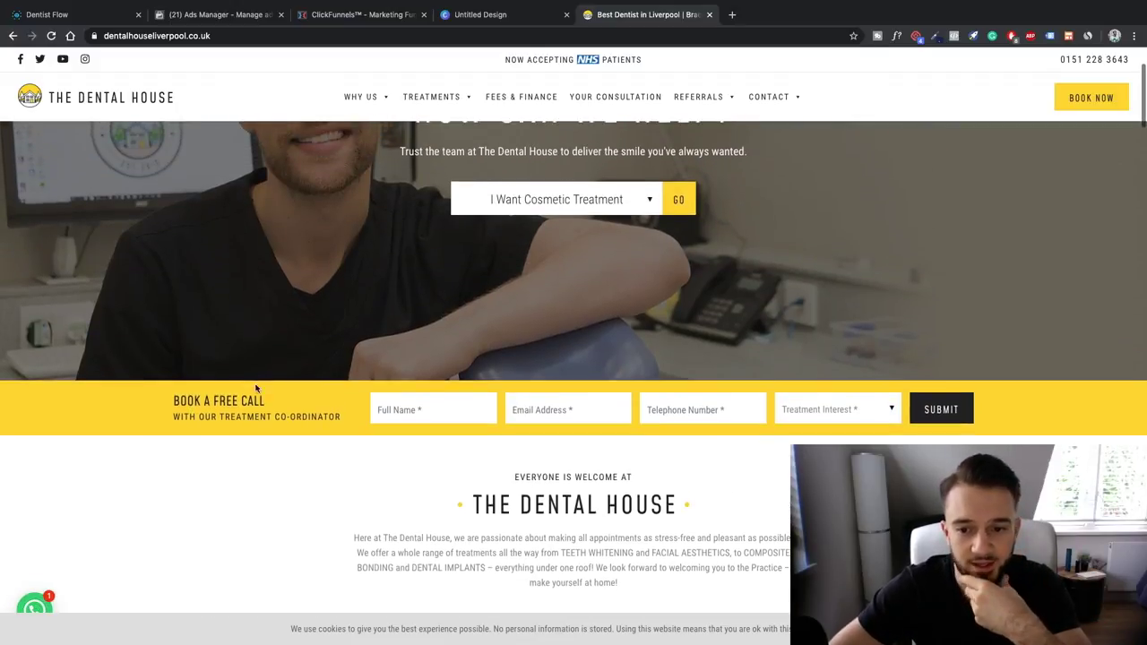
scroll(255, 412, "down", 4)
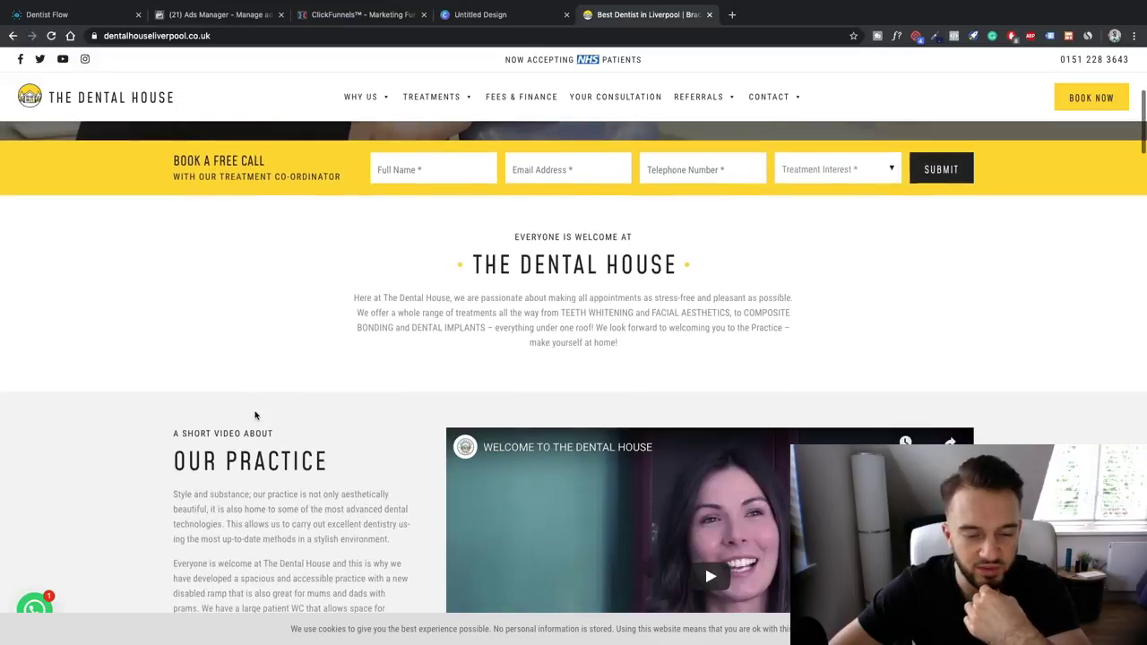
scroll(255, 413, "down", 2)
scroll(255, 414, "down", 4)
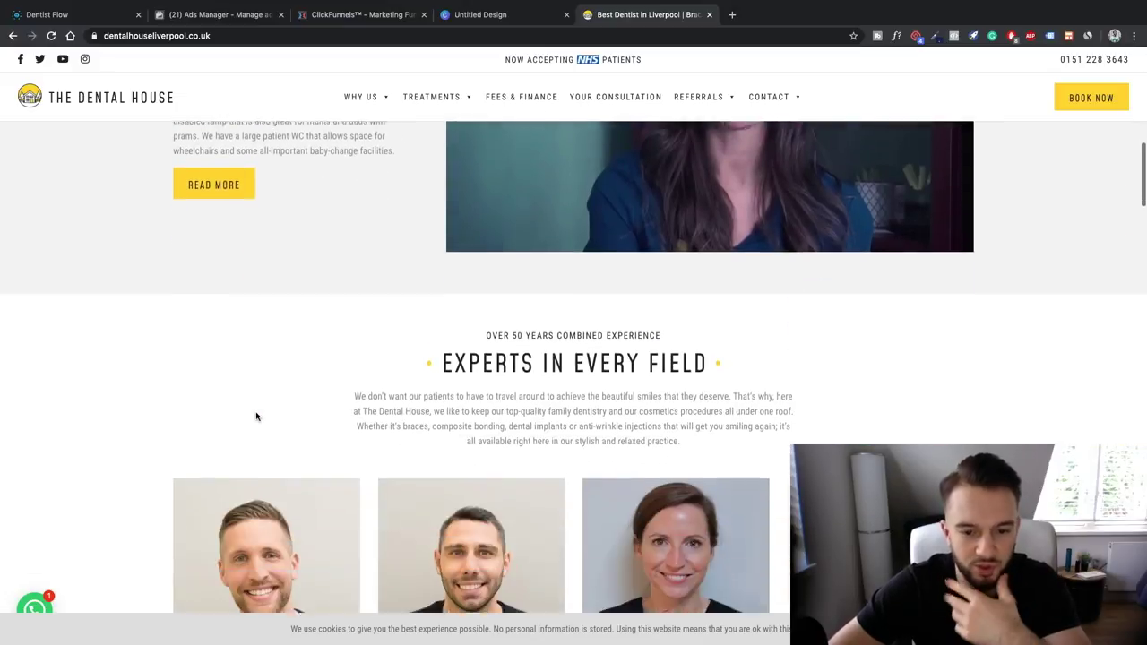
scroll(256, 417, "down", 3)
scroll(256, 414, "down", 5)
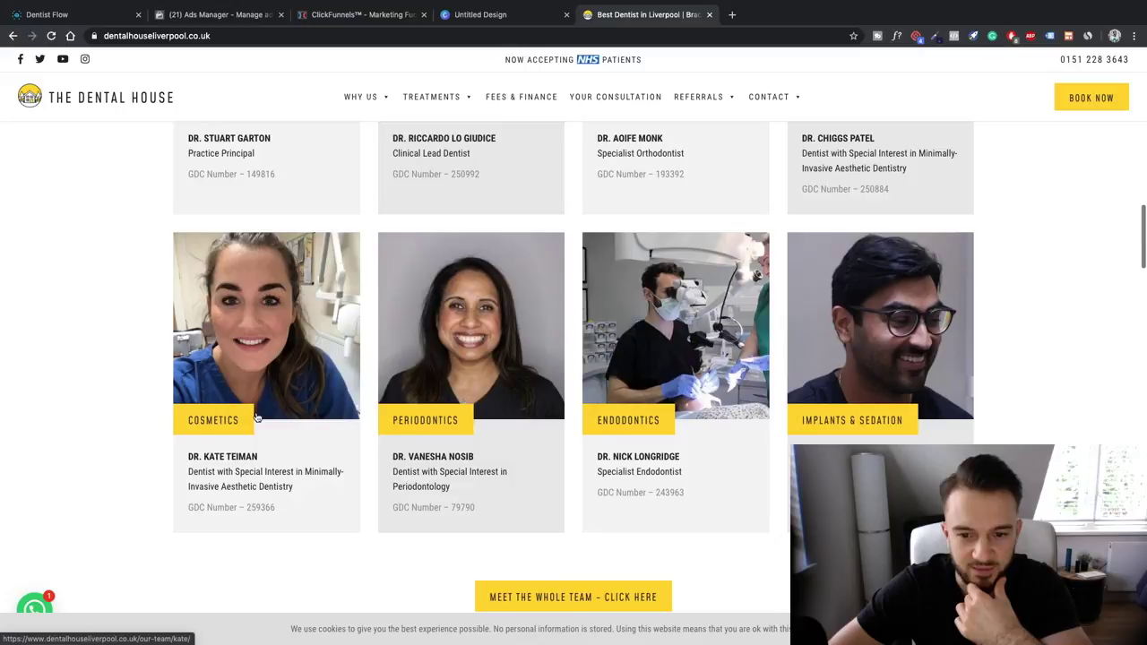
scroll(256, 417, "up", 12)
scroll(256, 417, "up", 3)
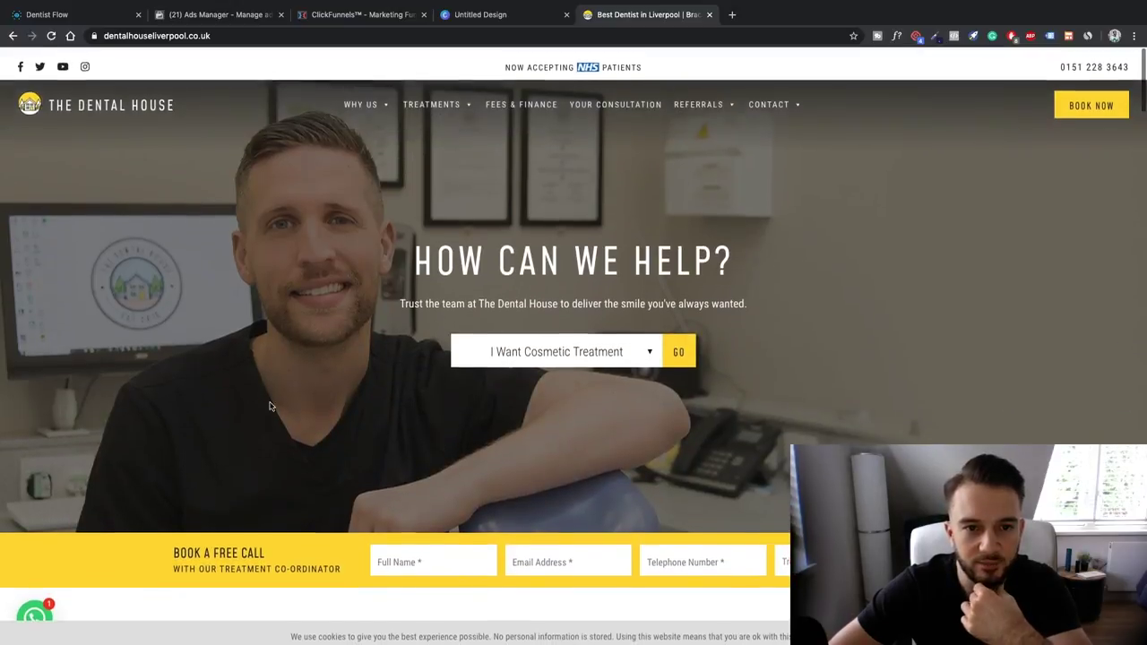
Step: Open The Dental House's teeth whitening treatment page and review its introduction and free-call booking form
left_click(448, 100)
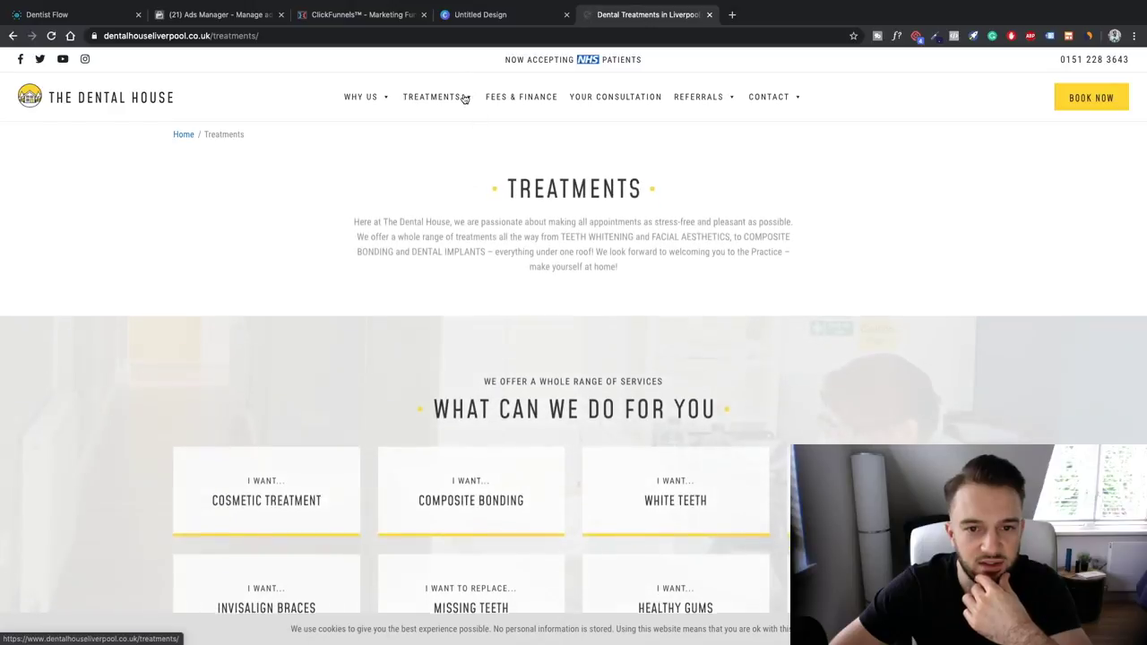
left_click(459, 100)
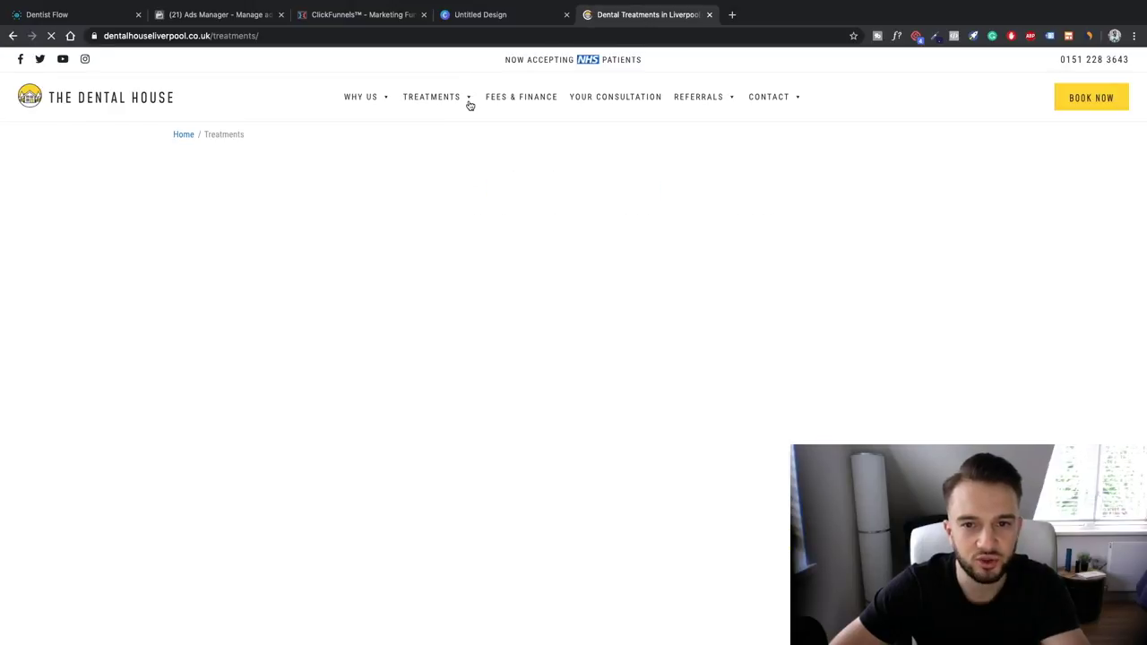
mouse_move(470, 98)
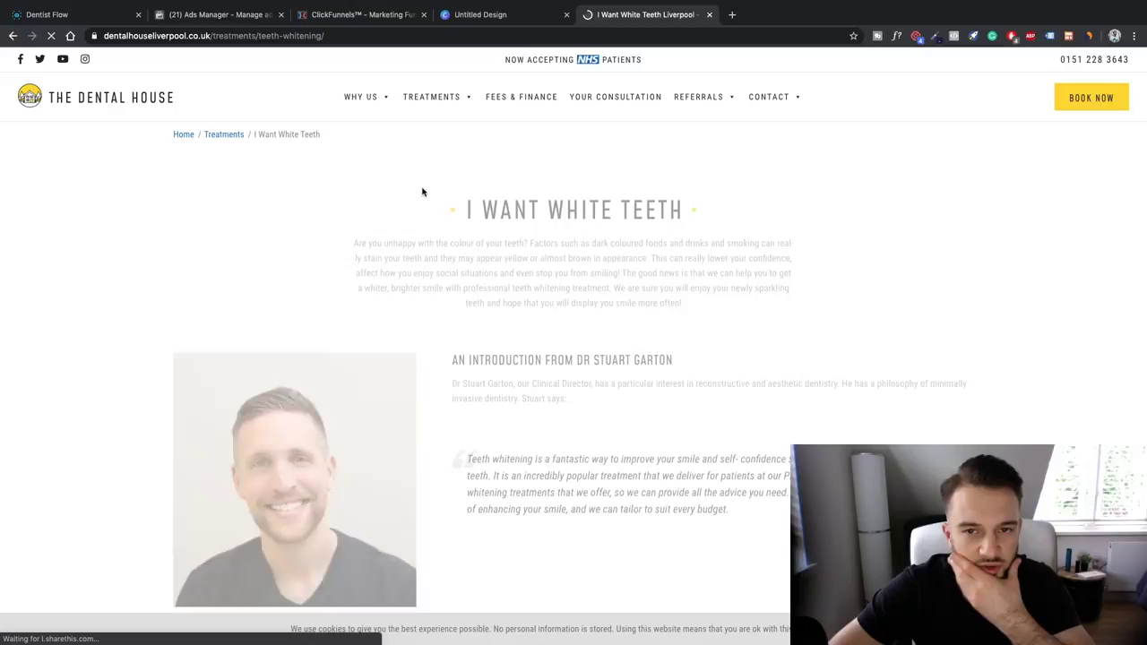
scroll(417, 193, "down", 1)
scroll(414, 192, "down", 5)
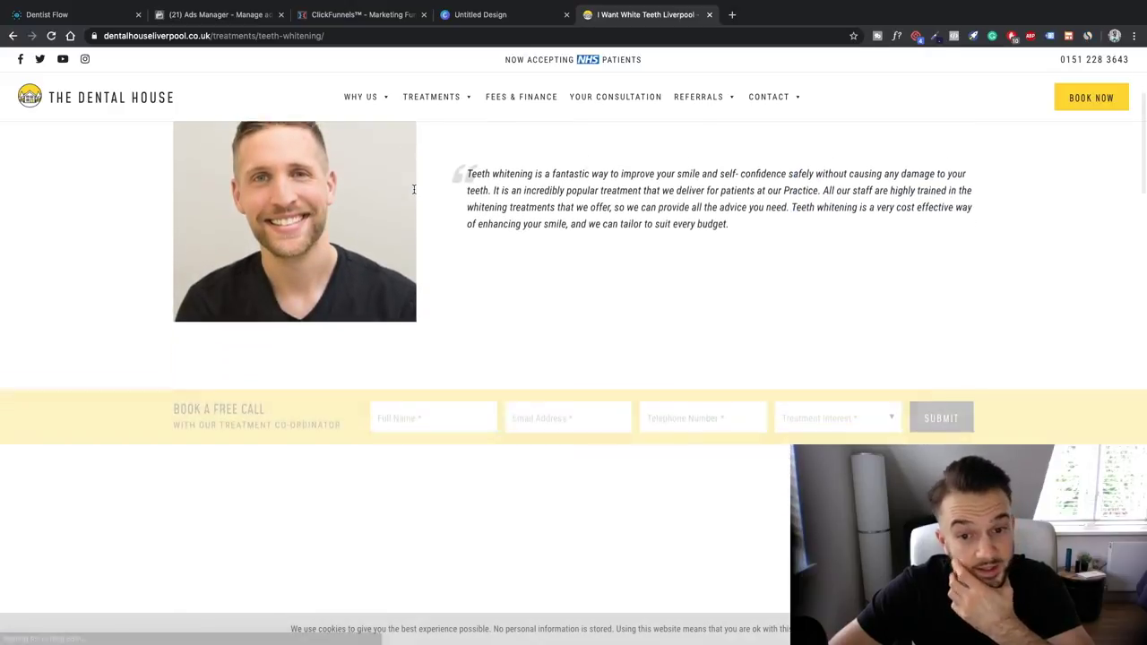
scroll(414, 192, "up", 2)
scroll(414, 193, "up", 3)
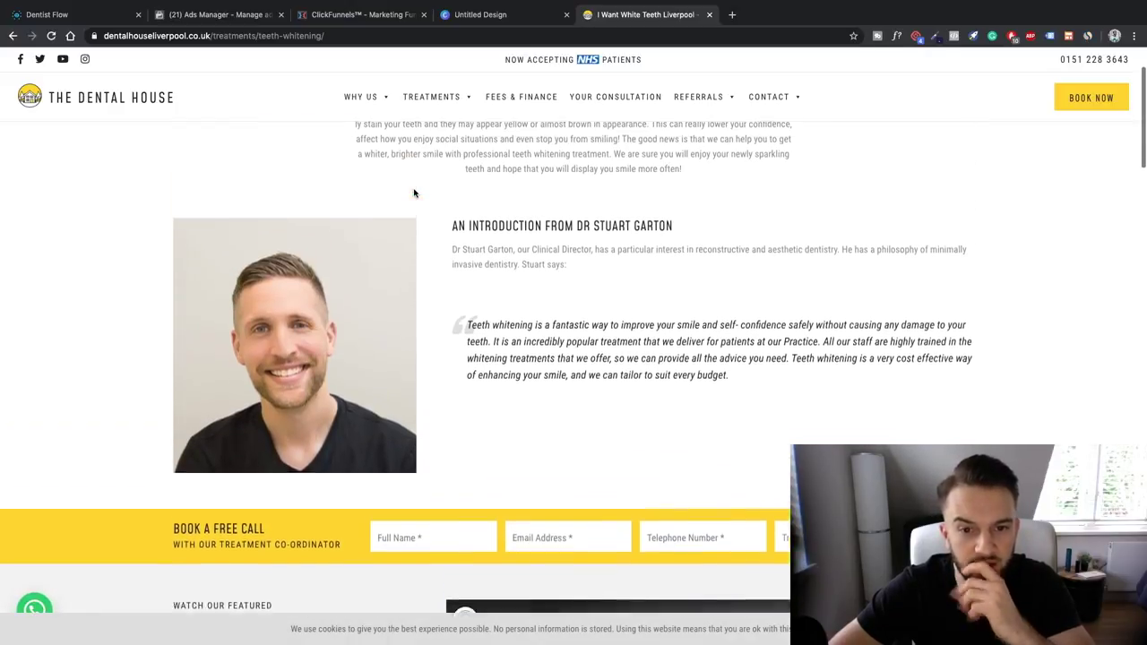
scroll(414, 192, "down", 1)
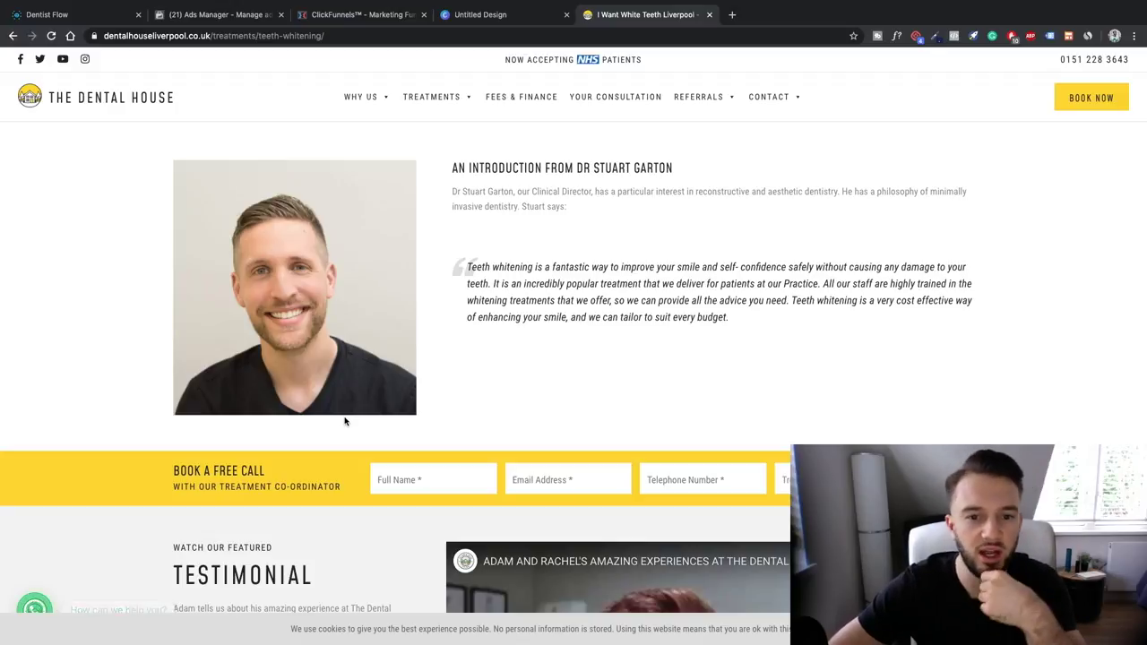
scroll(344, 420, "up", 3)
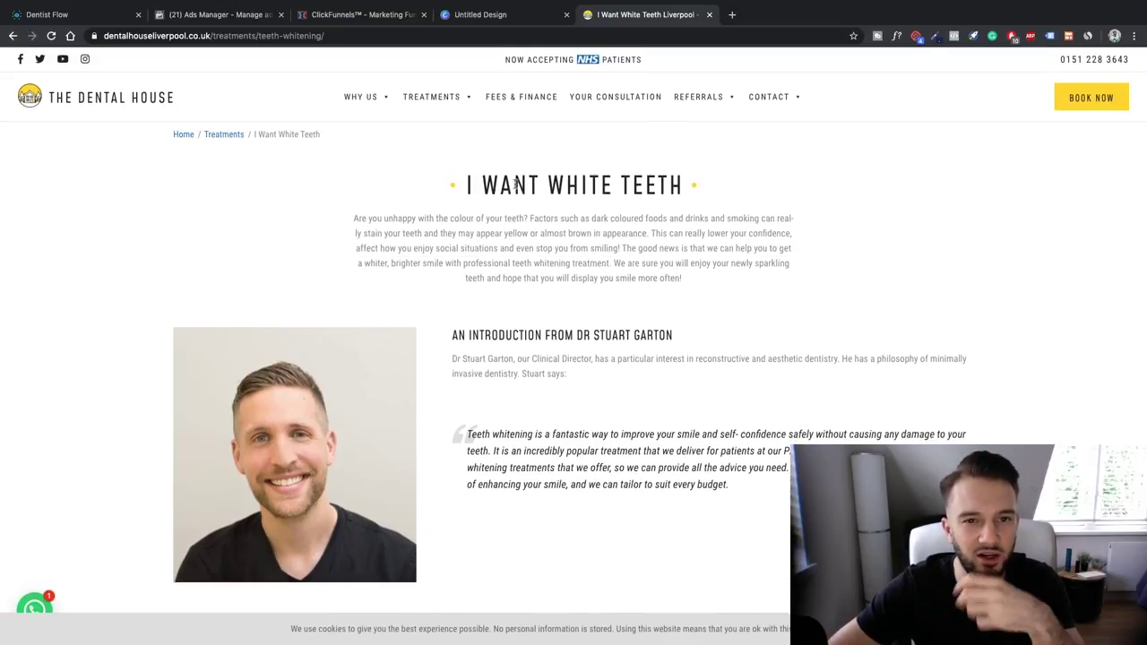
Step: Return to the Dentist Flow map and add "Free Consultation About Teeth Whitening" below the text in the Facebook Ads node
left_click(473, 16)
left_click(76, 14)
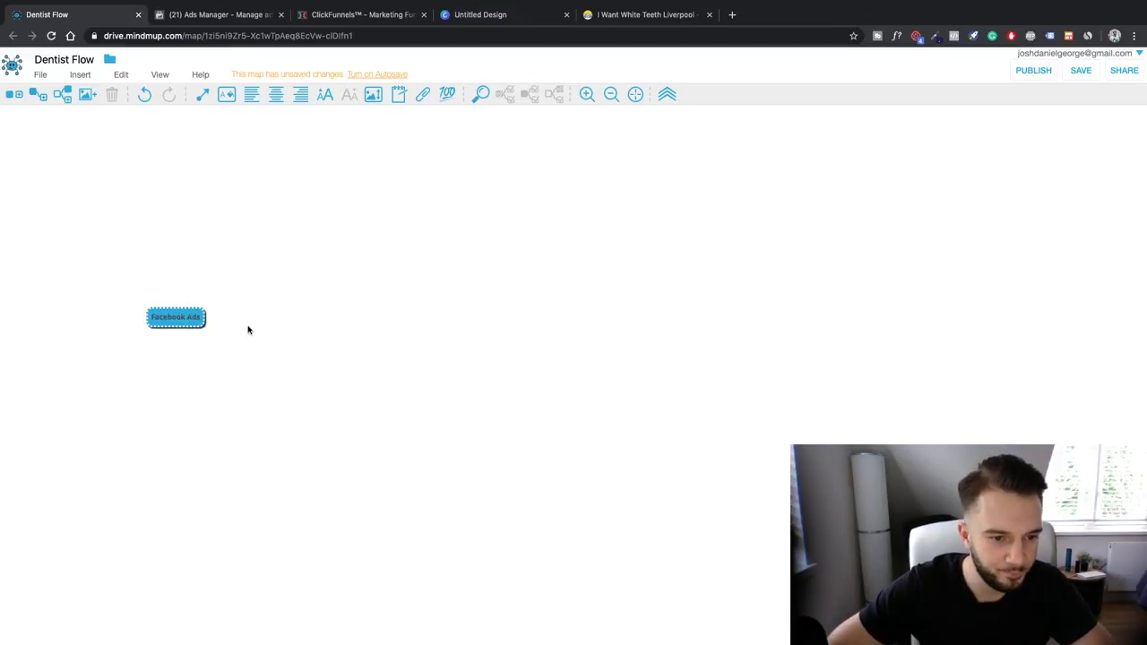
key("shift+Return")
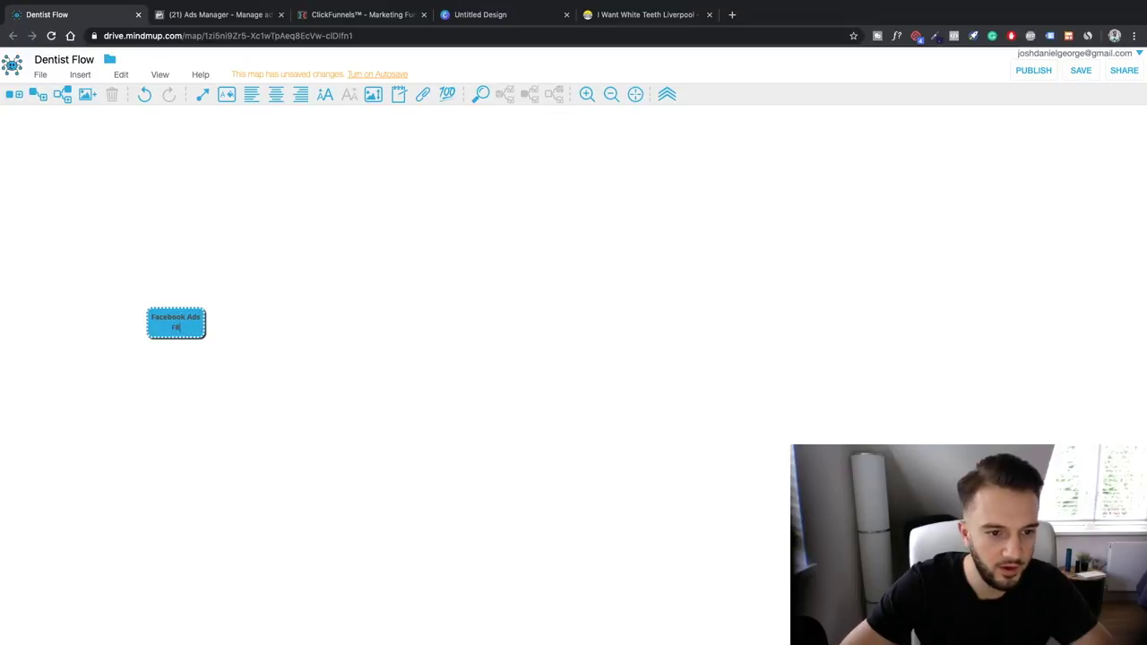
type("Free Consu")
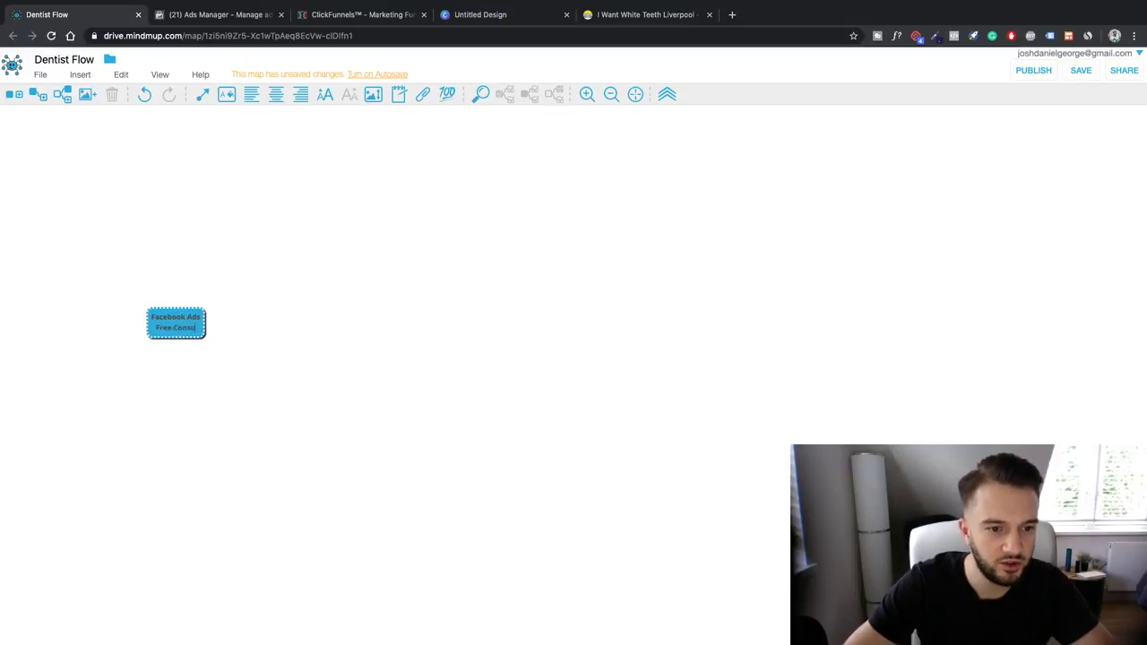
type("ltation")
key("shift+Return")
type("ABout")
key("BackSpace")
key("BackSpace")
key("BackSpace")
key("BackSpace")
key("BackSpace")
key("BackSpace")
type("About T")
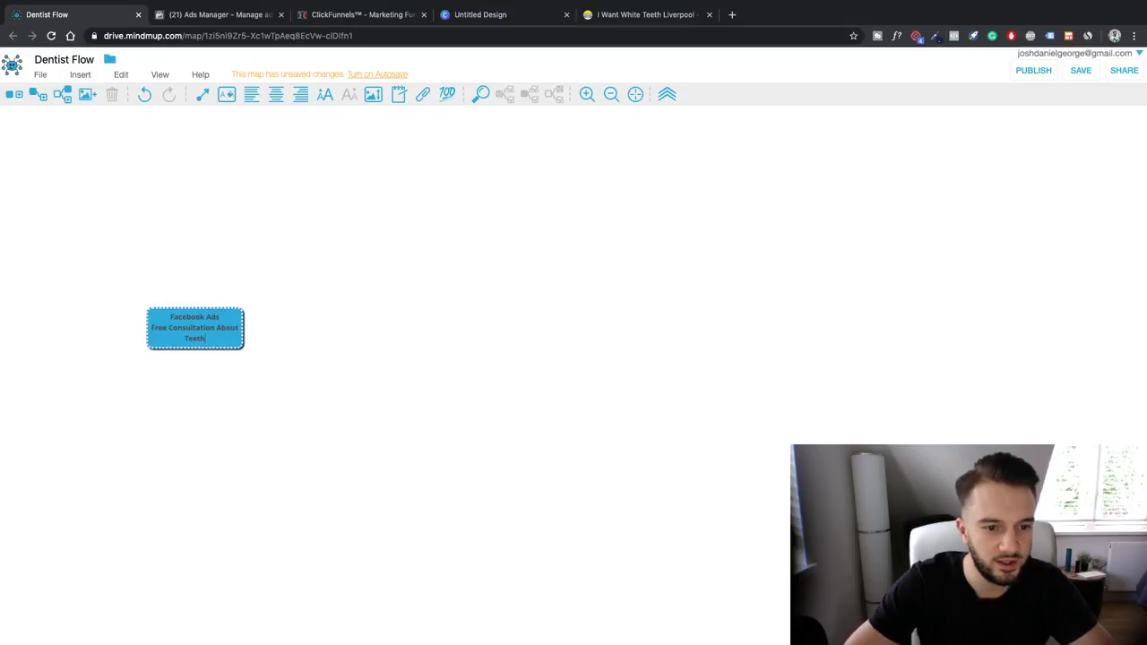
type("eeth Whitening")
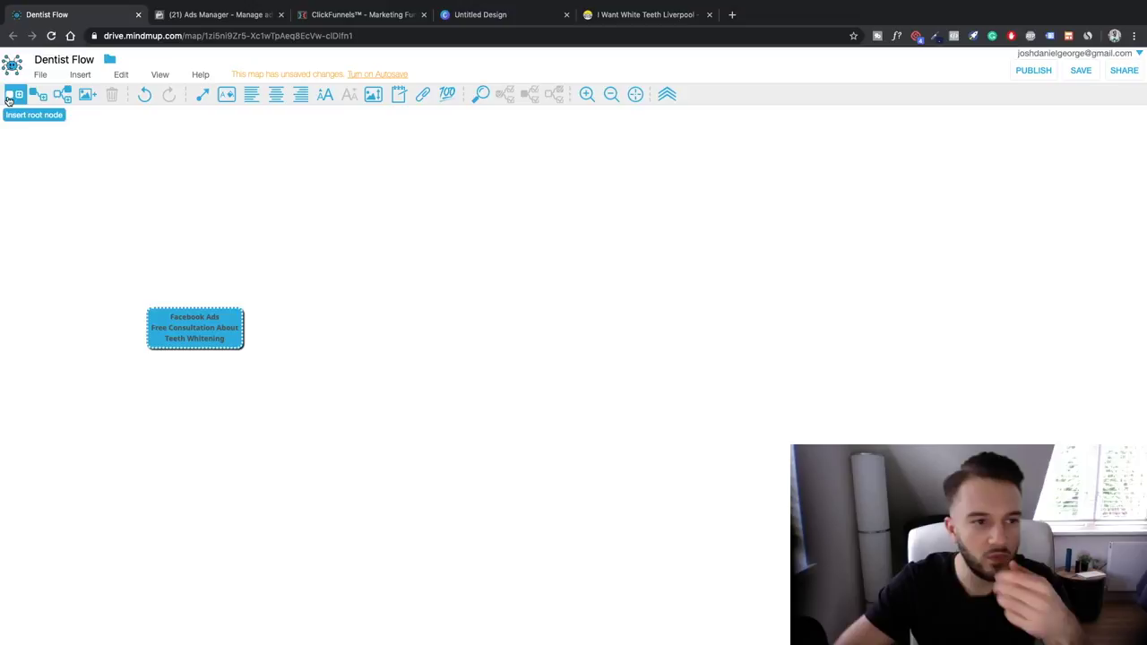
Step: Insert a new root node labelled "Landing Page" and place it level with the Facebook Ads node, to its right
left_click(8, 97)
type("Landing Page")
key("Return")
left_click_drag(315, 317, 329, 331)
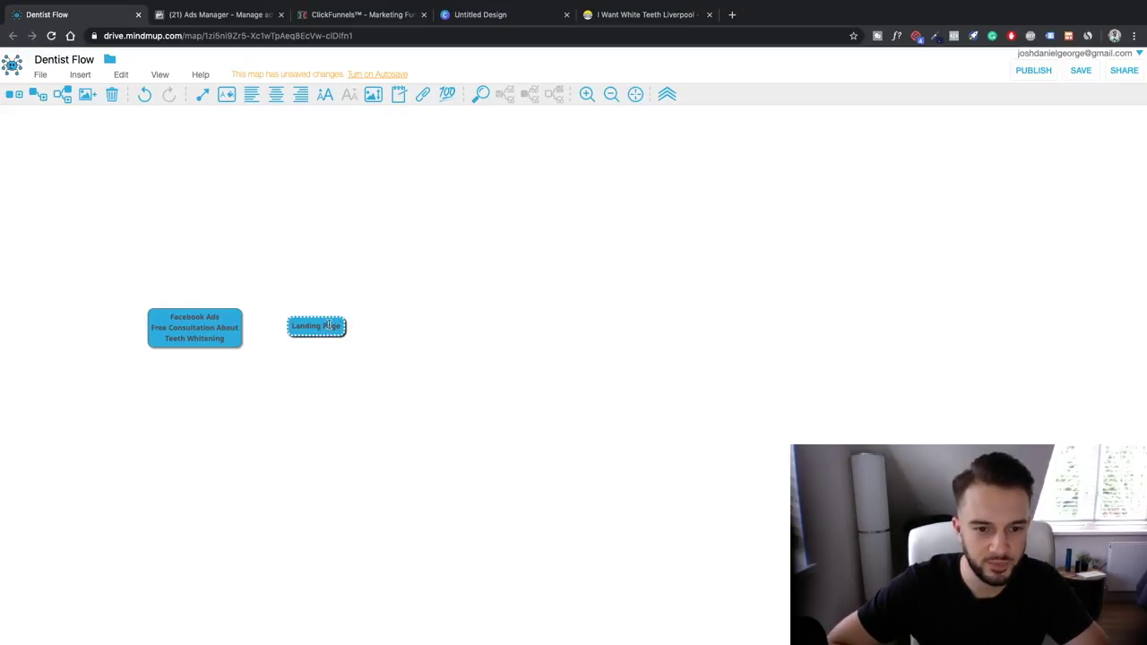
Step: Check the fields of the free-call booking form and its Treatment Interest options on The Dental House's teeth whitening page
left_click(642, 15)
scroll(543, 124, "down", 5)
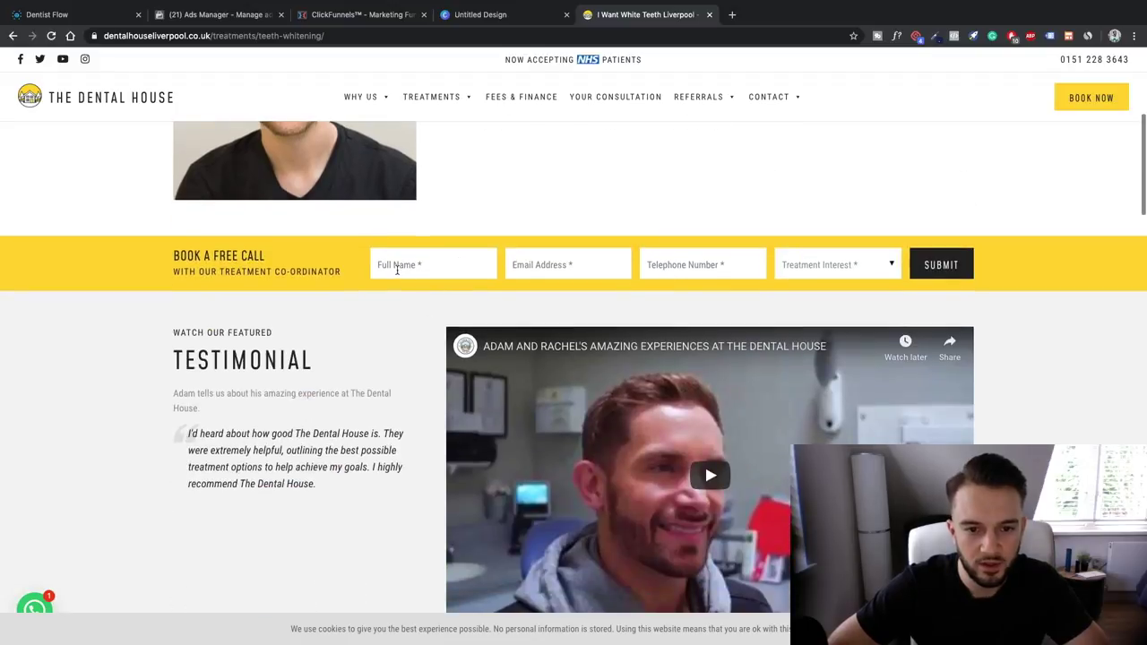
left_click(844, 262)
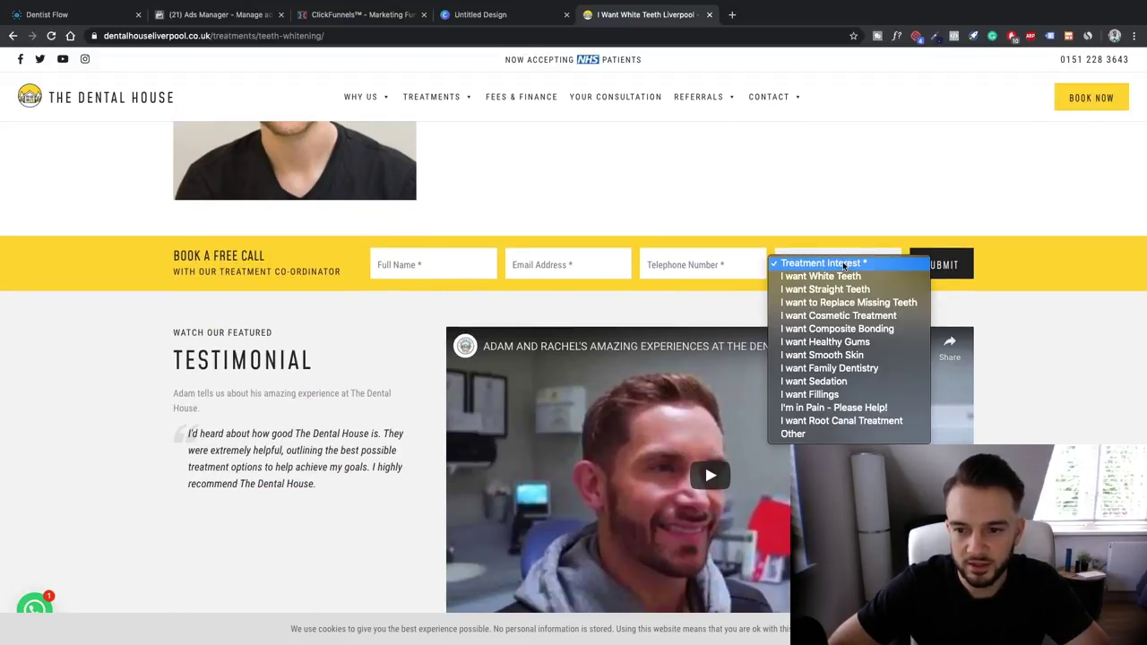
Step: Return to the Dentist Flow map, add the lines "Name", "Email" and "Tel. No." to the Landing Page node, and realign it with the Facebook Ads node
left_click(182, 20)
left_click(106, 21)
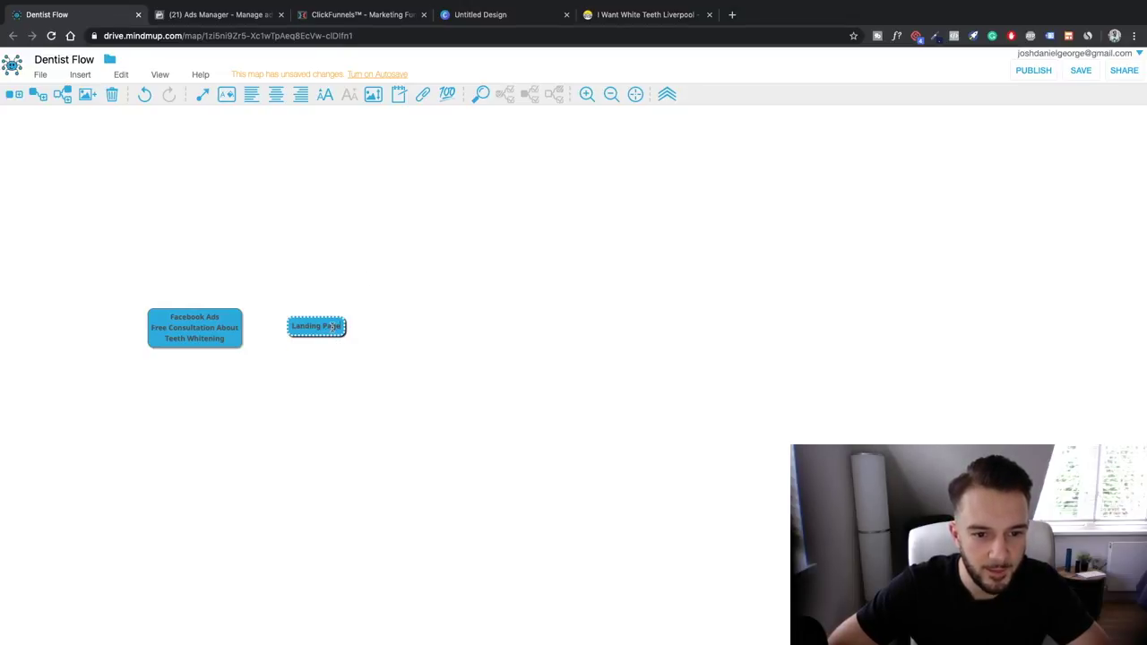
key("shift+Return")
type("Name")
key("shift+Return")
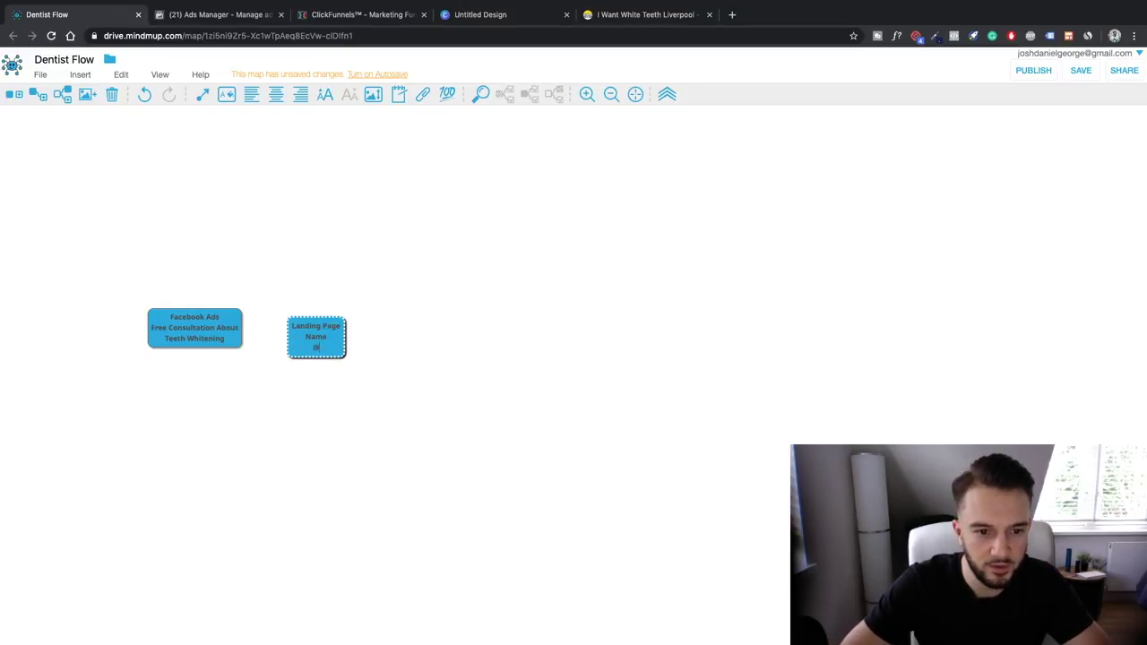
type("Email")
key("shift+Return")
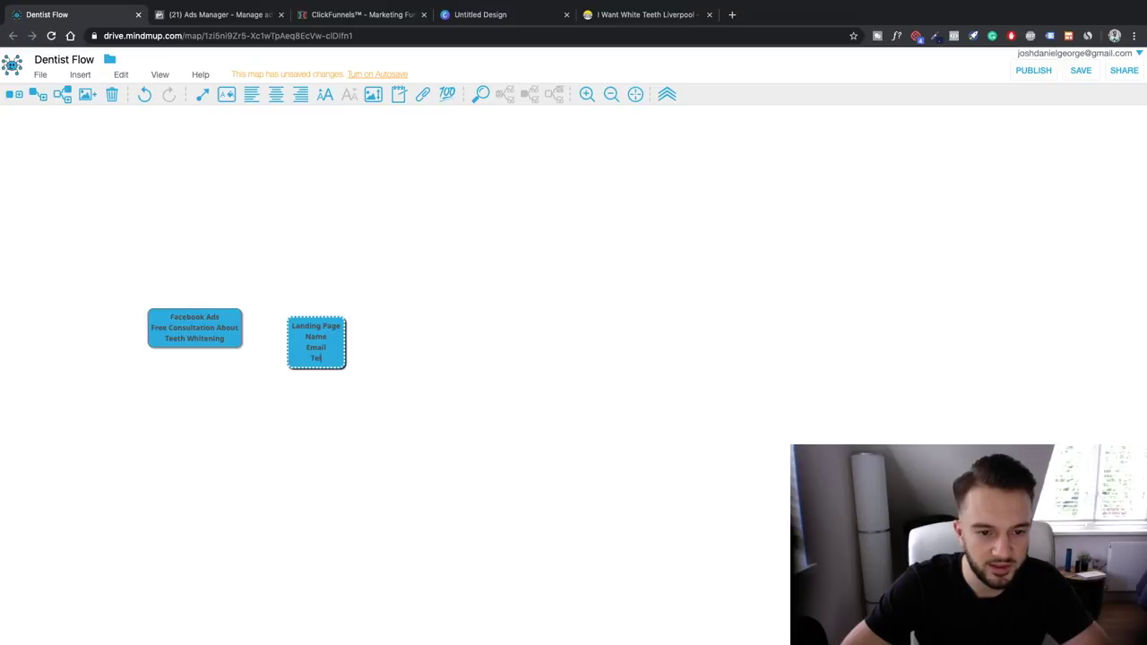
type("Tel. No.")
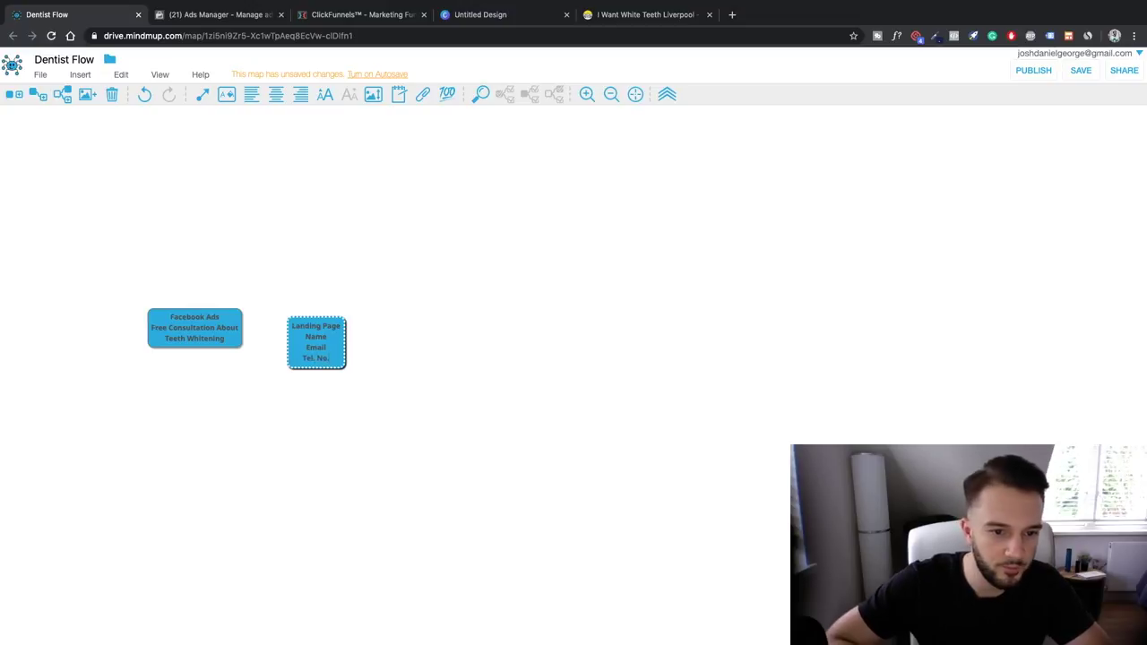
left_click_drag(315, 343, 333, 329)
Step: Insert a root node labelled "Thank You Page" and place it level with the Landing Page node, to its right
left_click(9, 94)
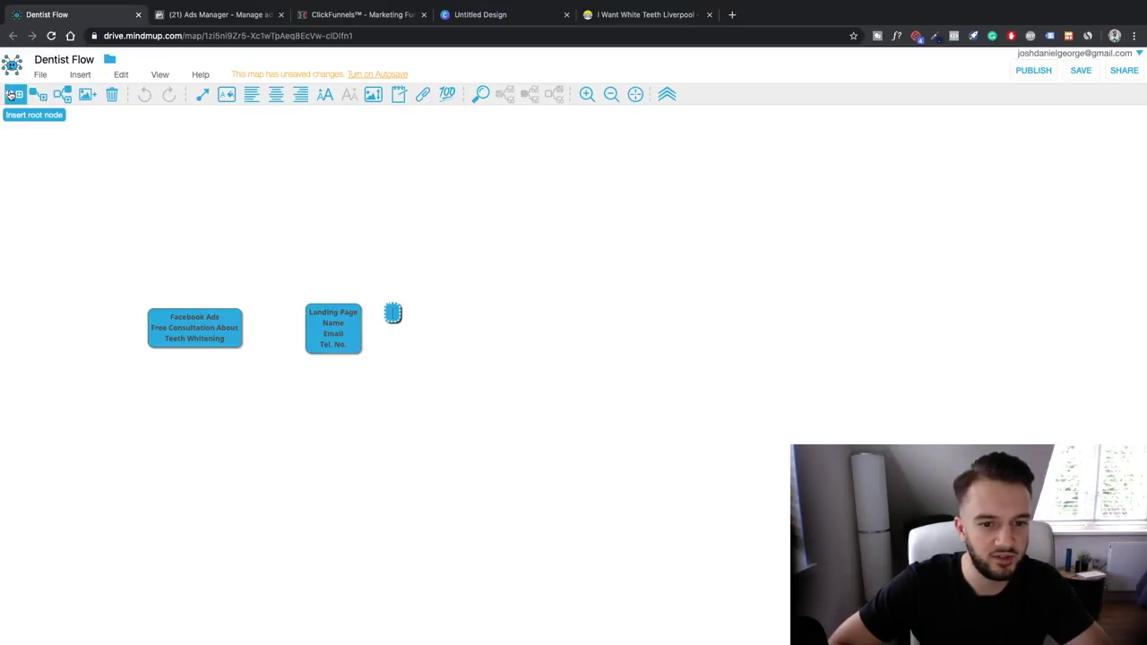
type("Thank You Page")
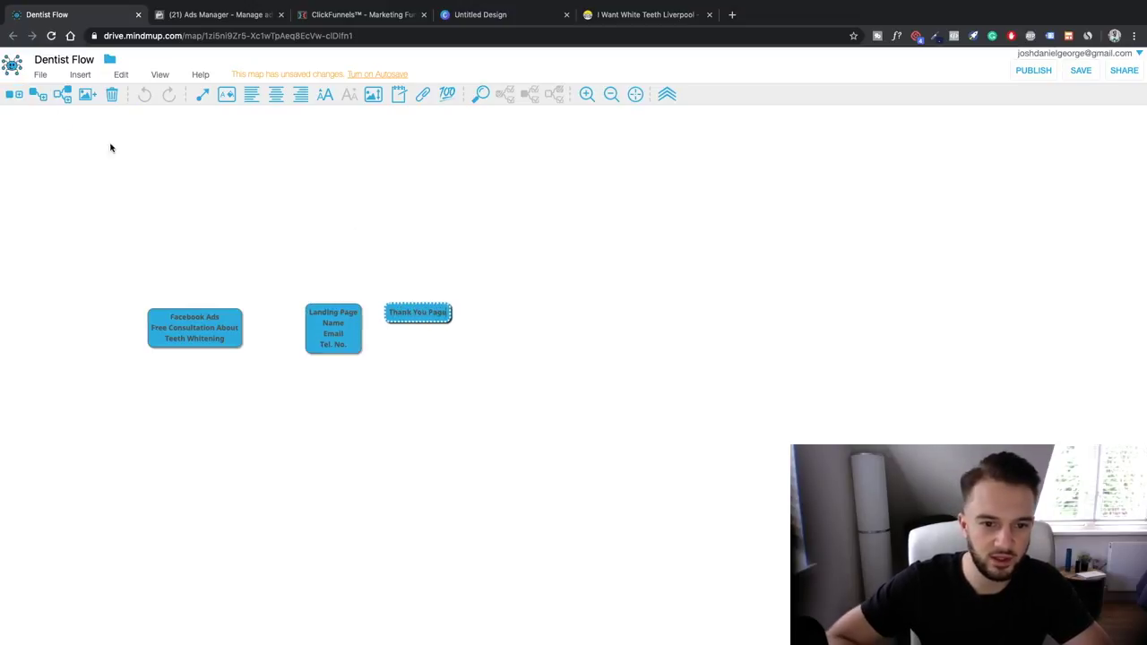
key("Return")
left_click_drag(430, 321, 466, 333)
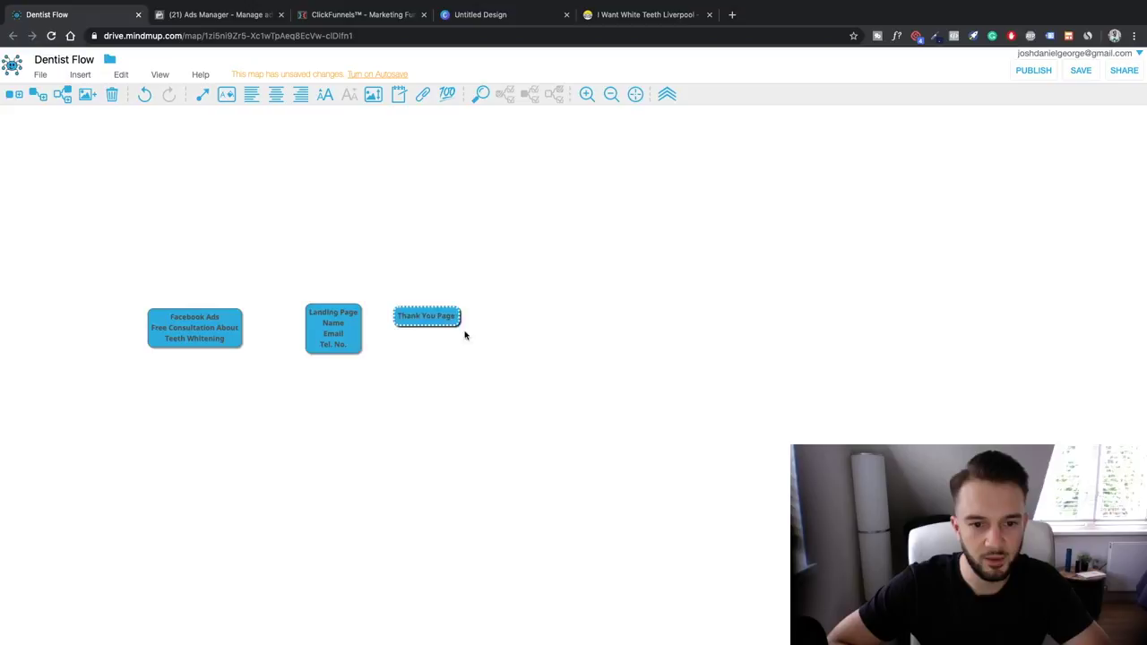
left_click(338, 335)
left_click(458, 330)
Step: Insert a root node labelled "CRM" above the Landing Page node and draw a connector from Landing Page to it
left_click(14, 94)
type("CRM")
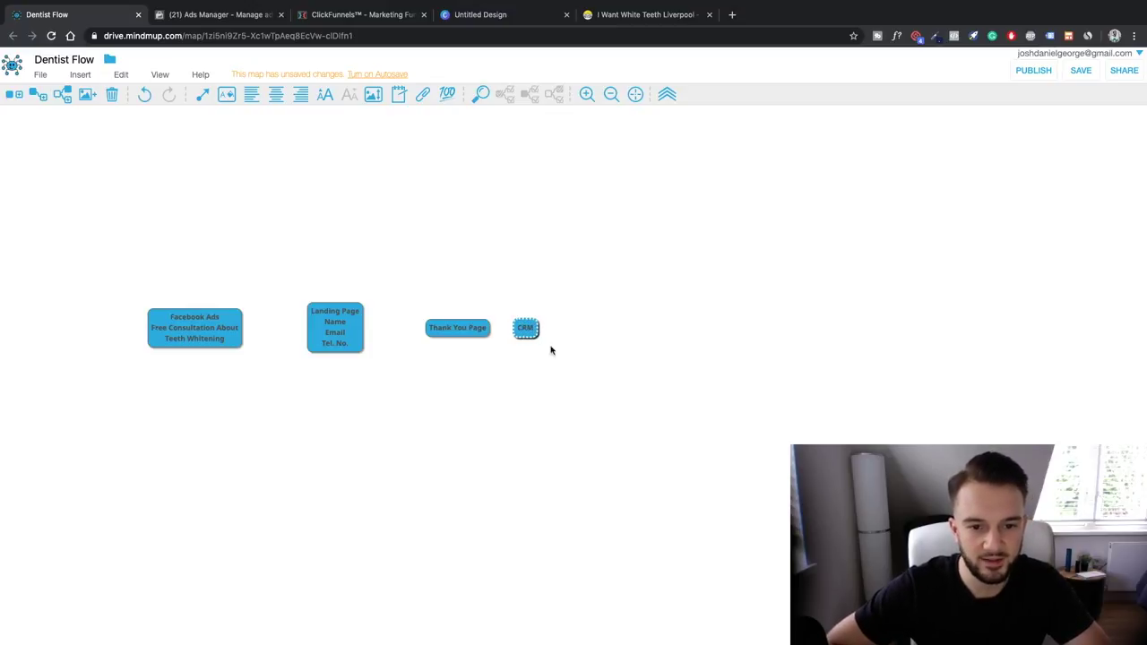
left_click_drag(526, 328, 333, 205)
left_click(333, 325)
left_click(202, 94)
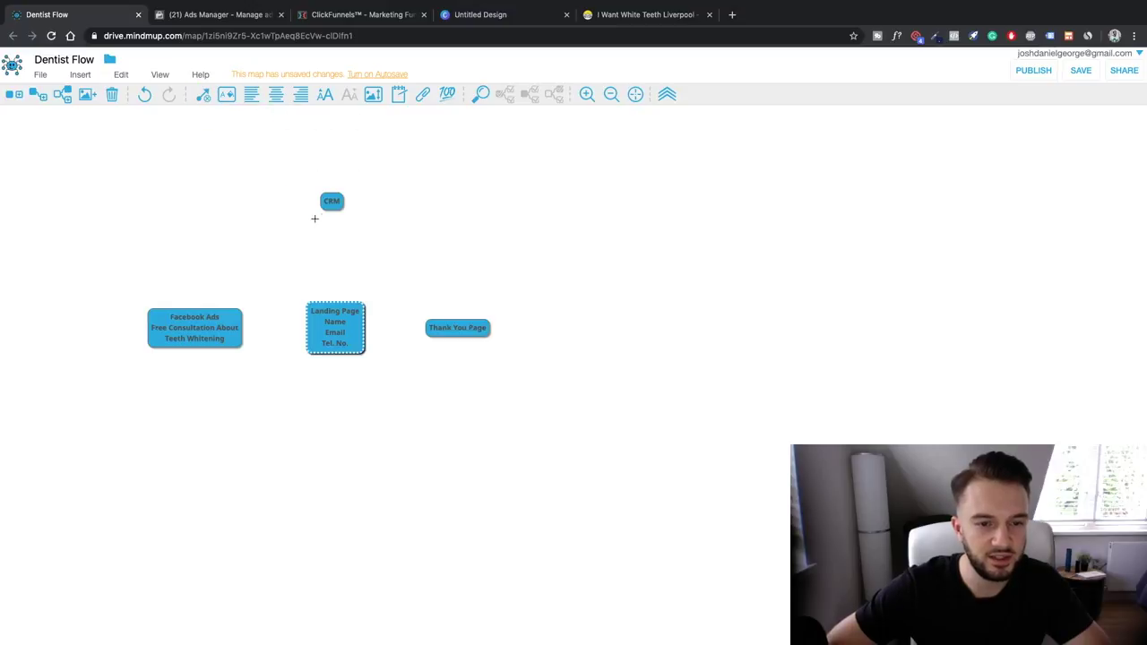
left_click(332, 204)
left_click(336, 200)
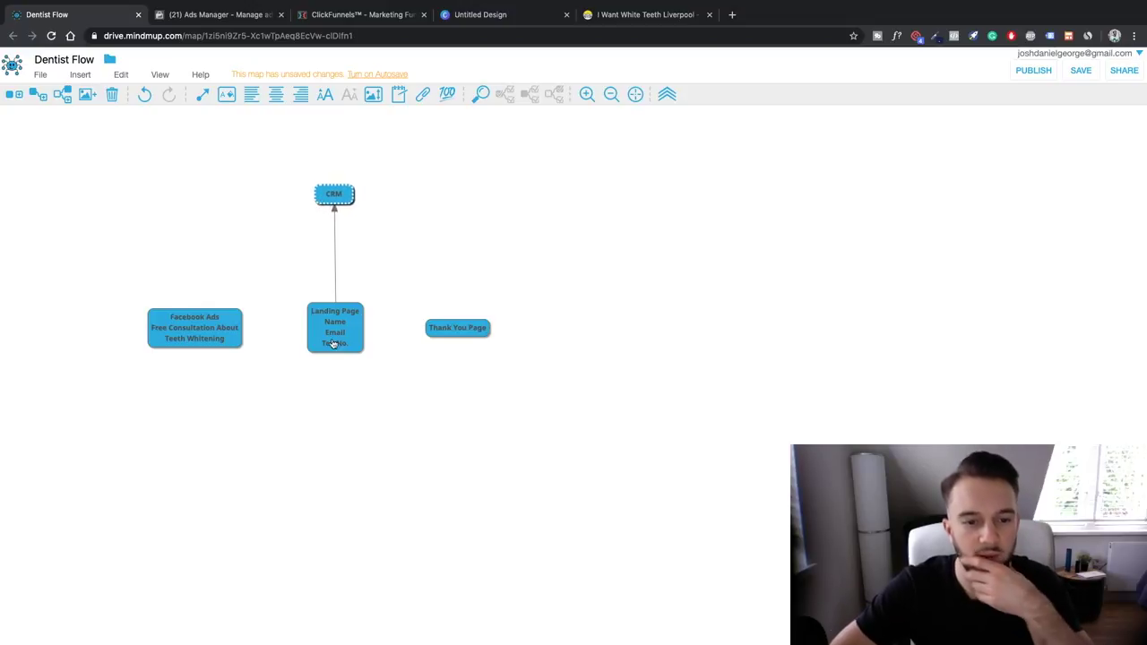
left_click(452, 333)
left_click(13, 97)
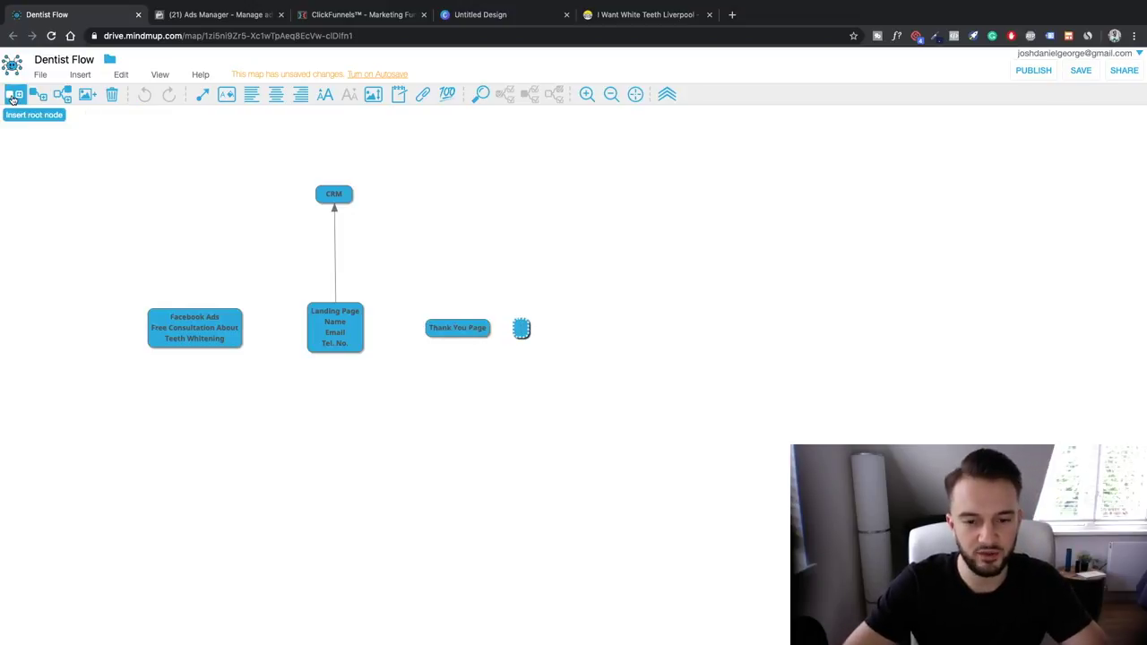
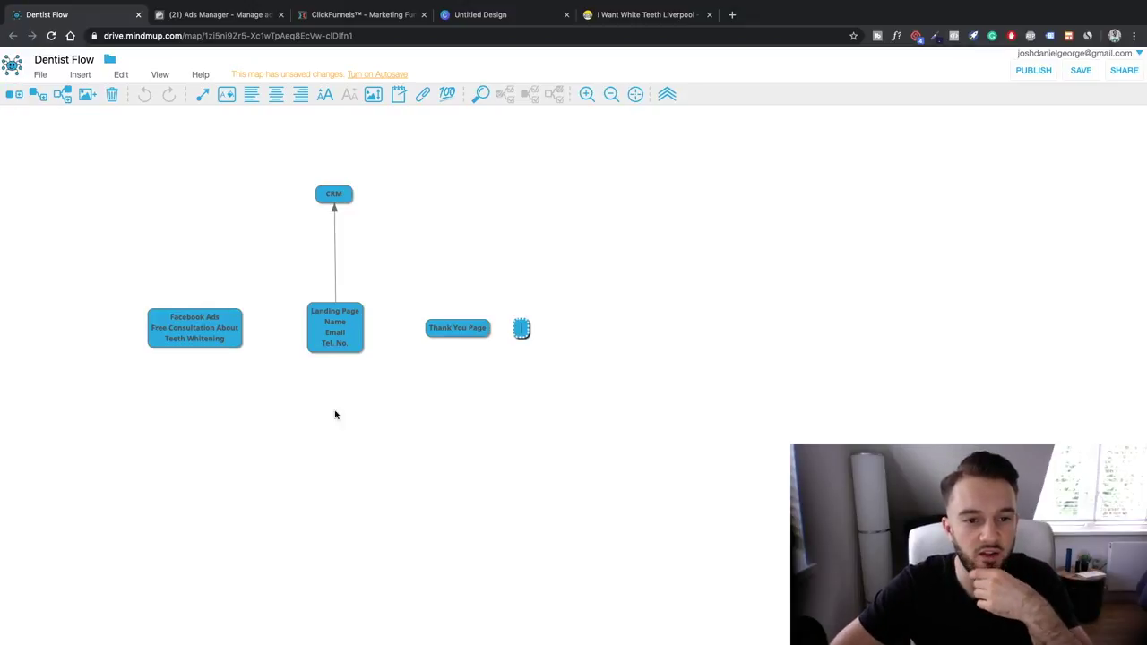
left_click(334, 197)
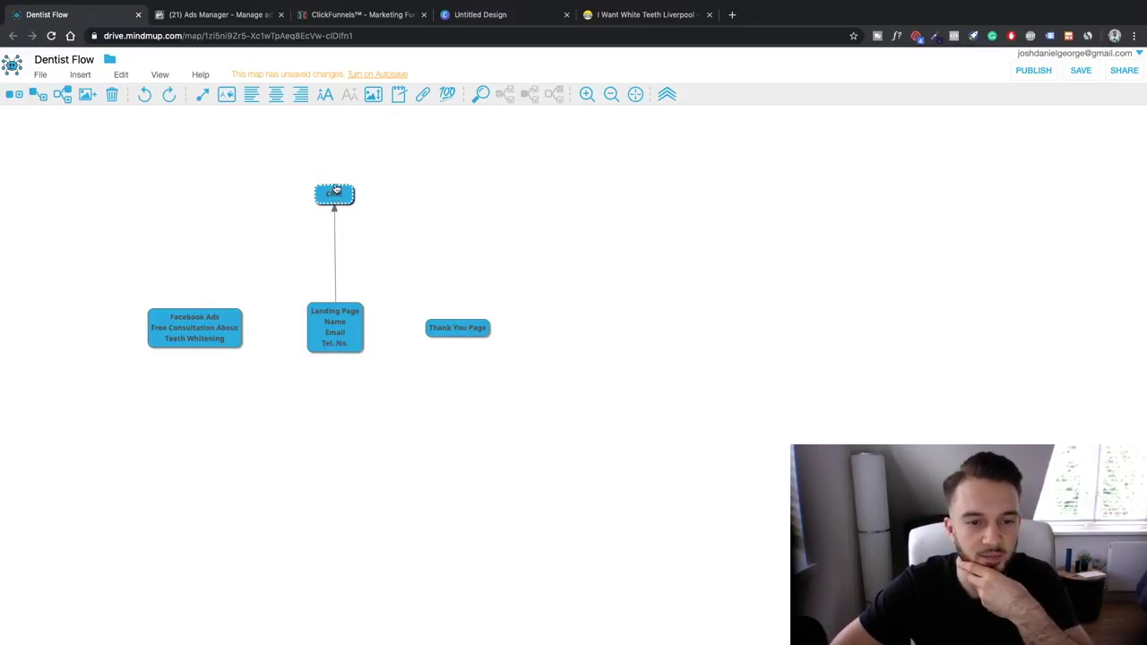
Step: Insert a root node reading "OTO:" with "CALL NOW" on a second line, and place it above the Thank You Page node
left_click(443, 330)
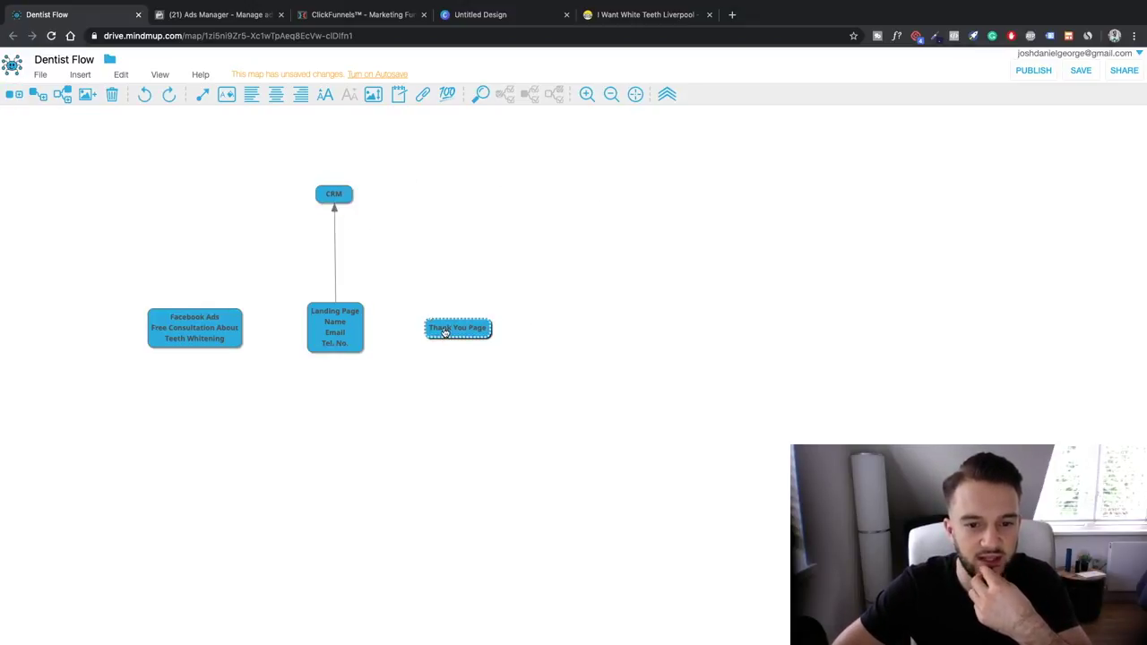
left_click(9, 94)
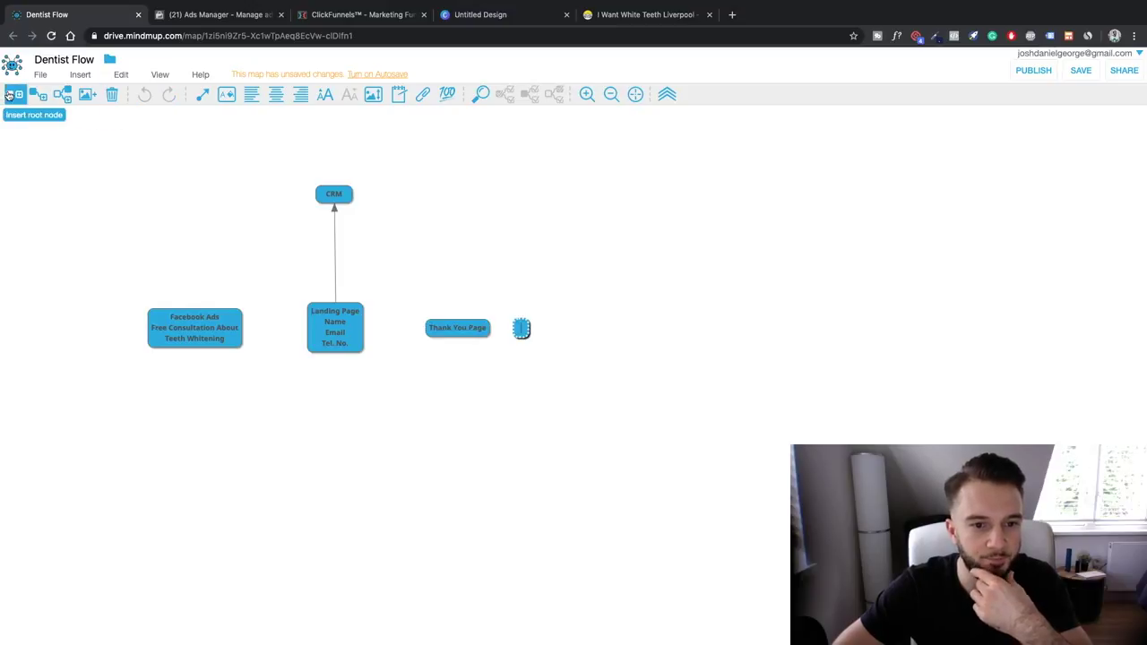
type("O")
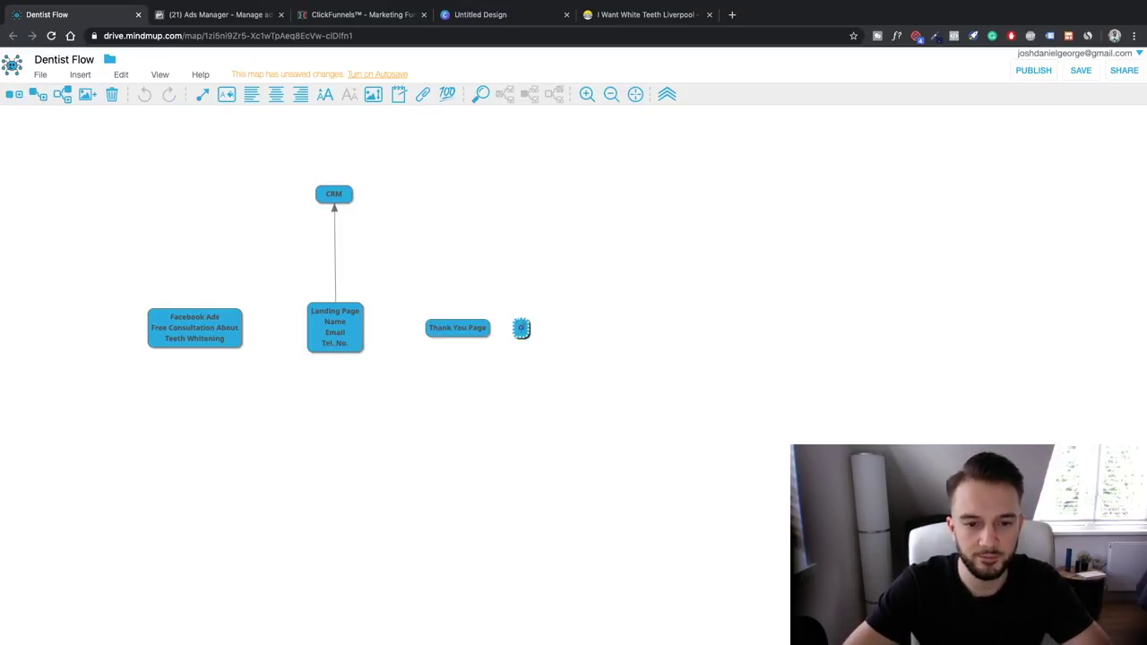
type("TO:")
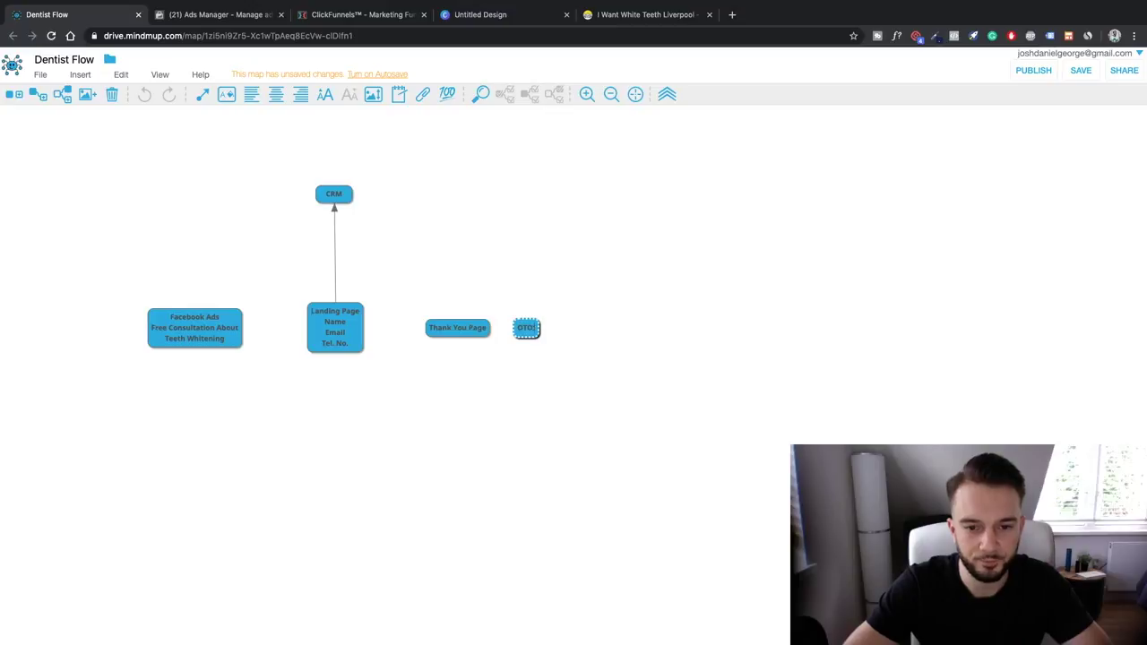
key("shift+Return")
type("CALL NOW")
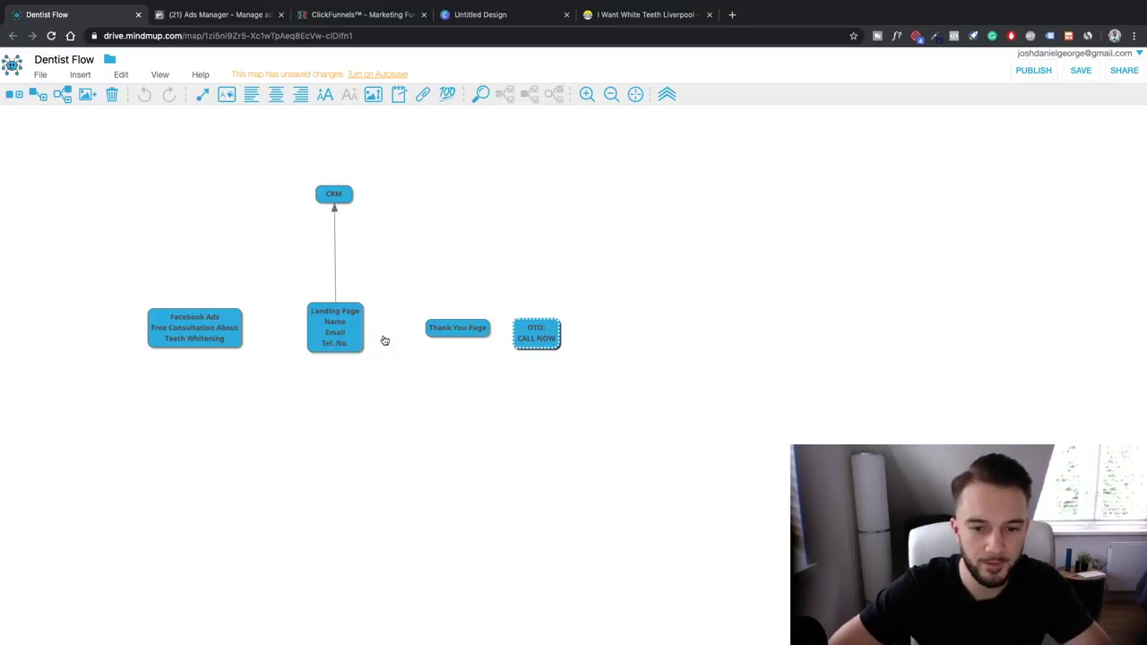
left_click_drag(535, 340, 449, 259)
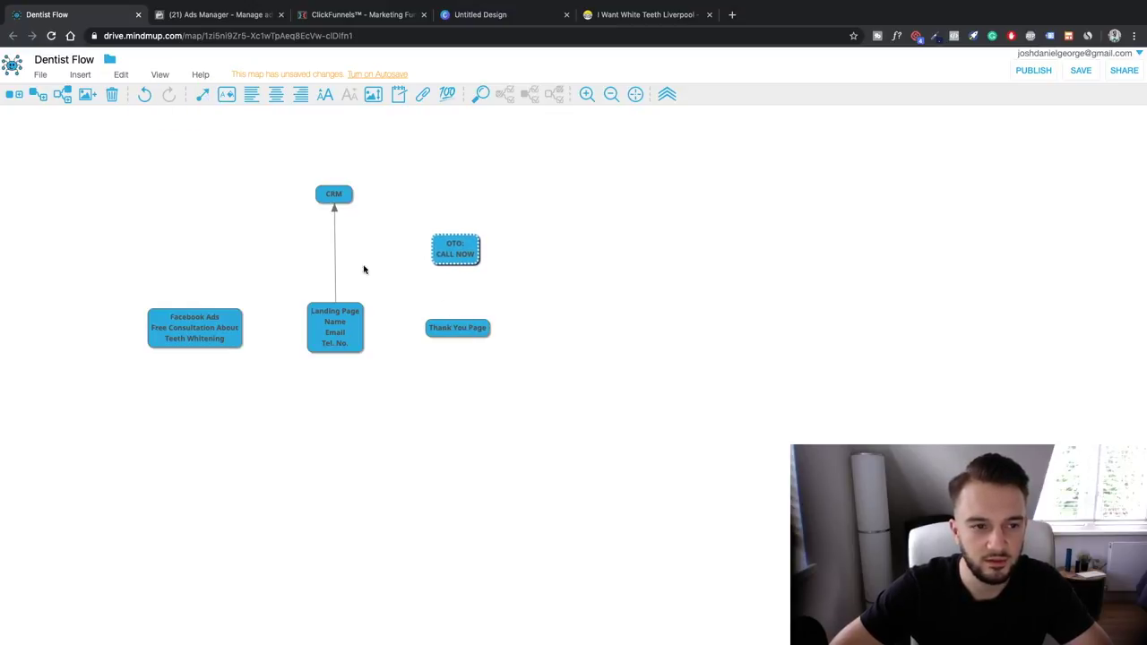
Step: Draw a connector from the Thank You Page node to the OTO node and align the OTO node directly above it
left_click(450, 327)
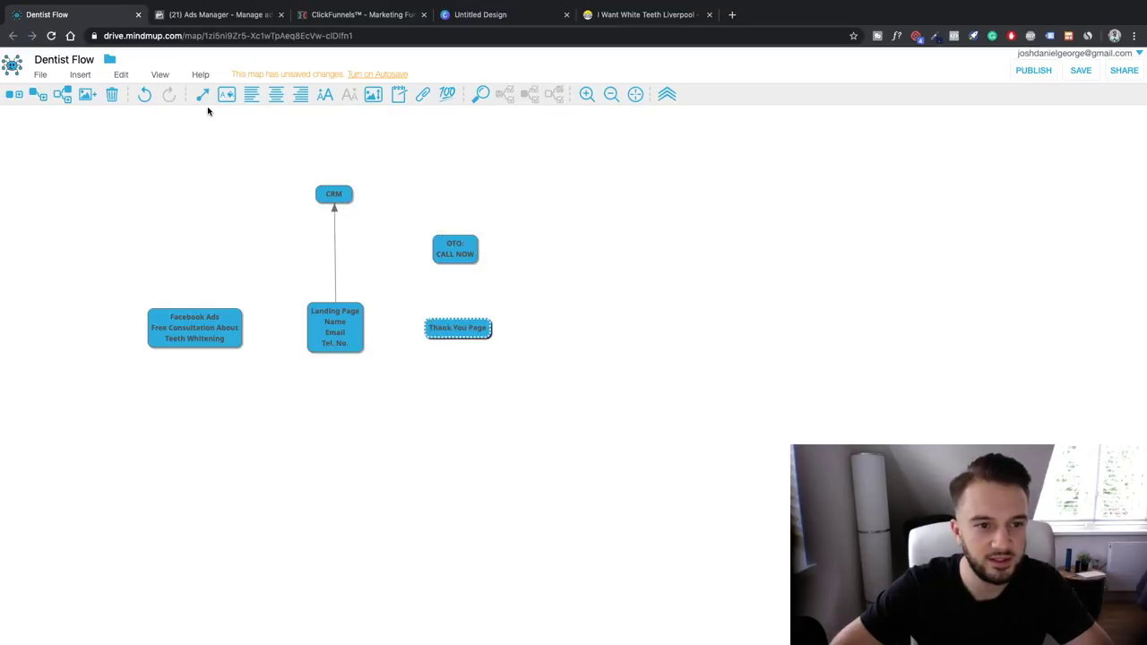
left_click(202, 95)
left_click(460, 246)
left_click(455, 258)
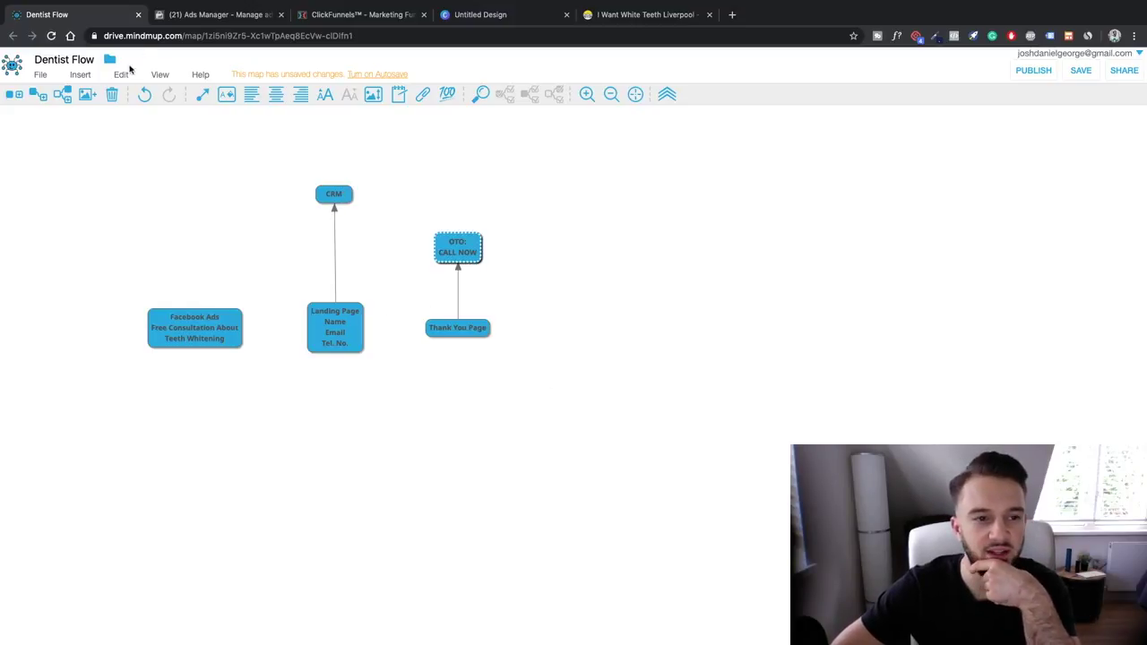
Step: Connect the Facebook Ads node to Landing Page, and Landing Page to Thank You Page
left_click(237, 328)
left_click(203, 94)
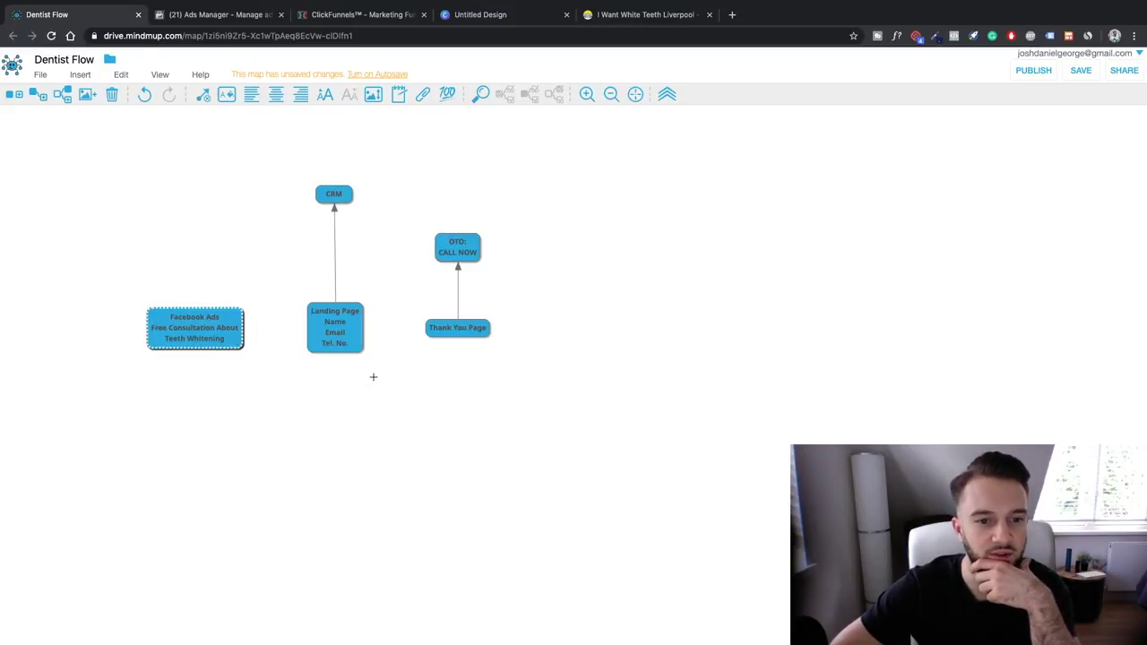
left_click(347, 329)
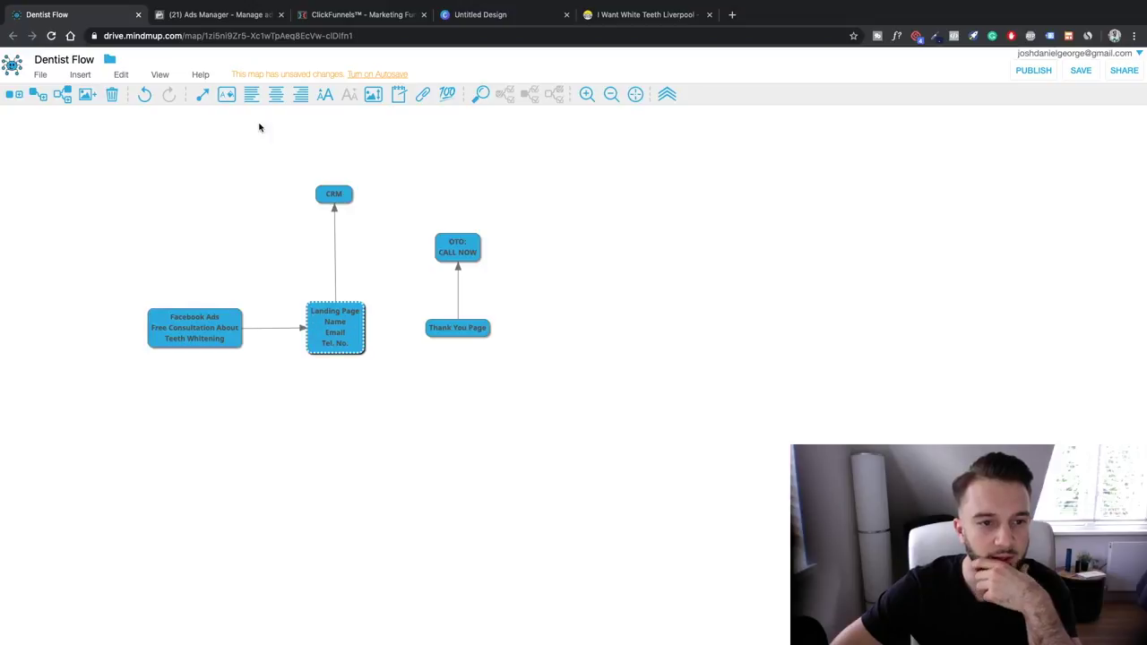
left_click(203, 94)
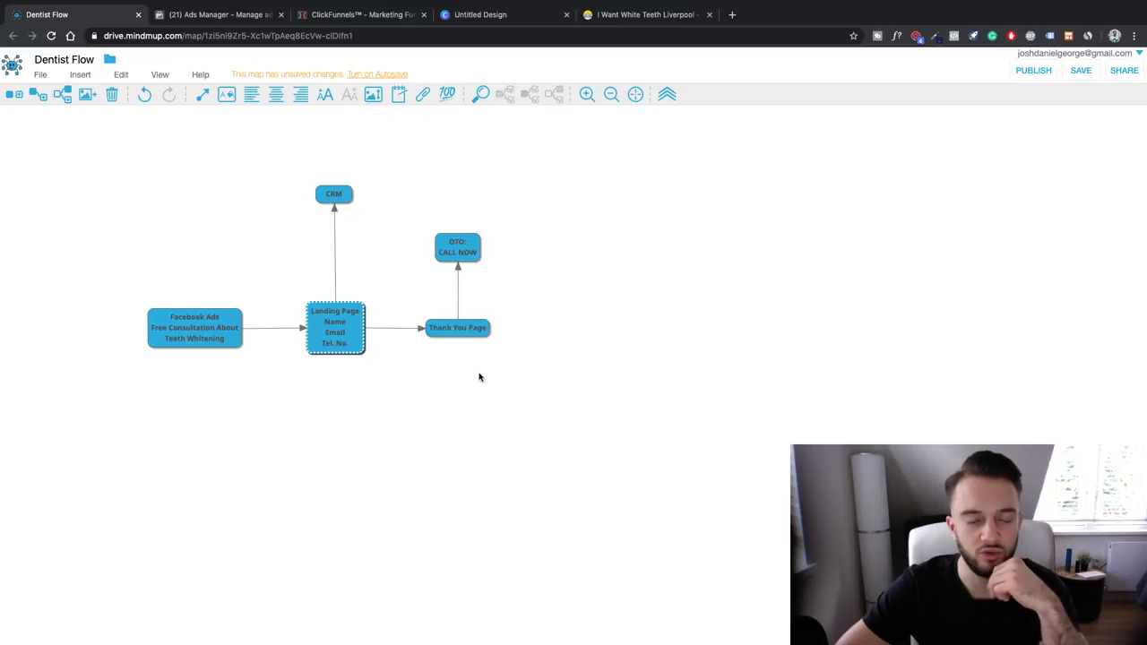
left_click(627, 15)
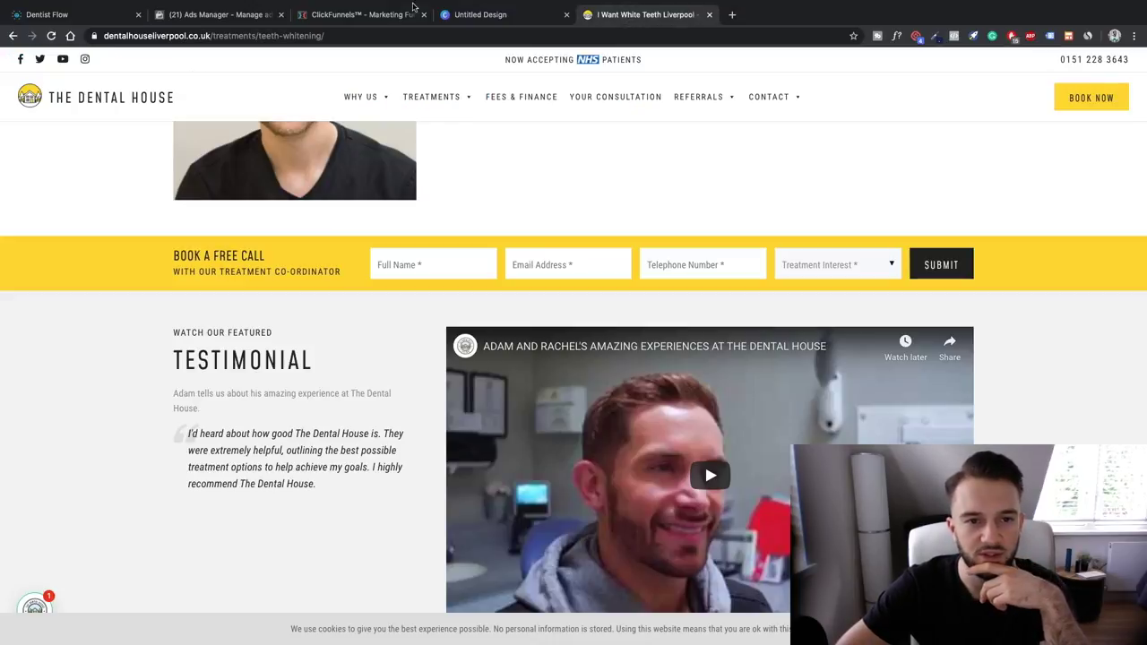
left_click(224, 15)
left_click(54, 14)
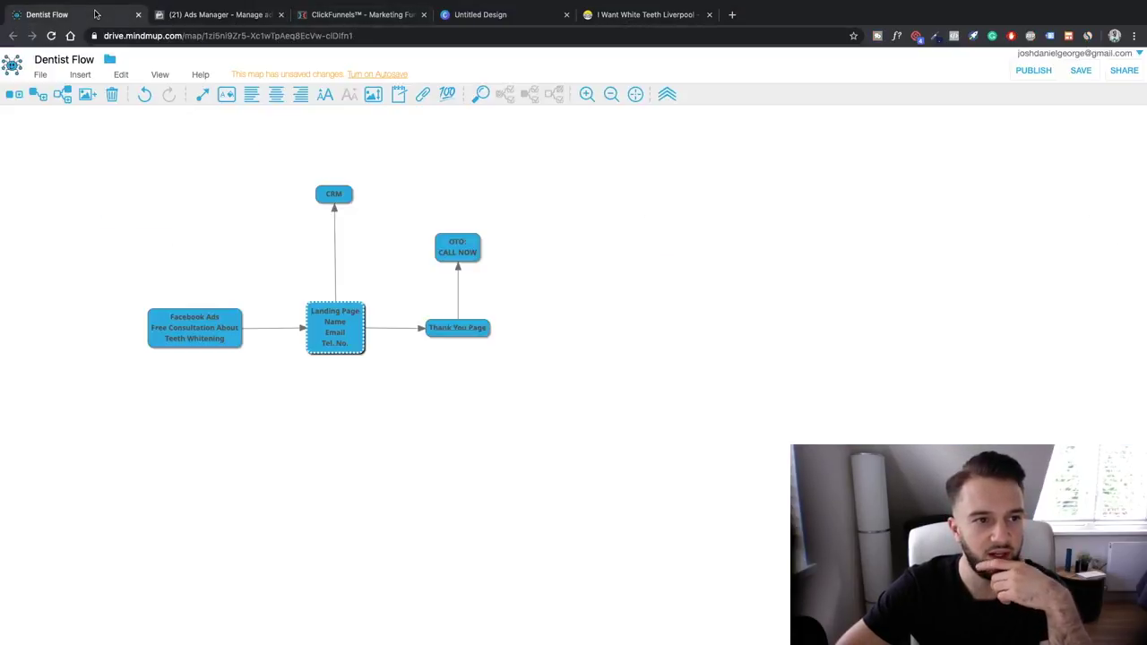
left_click(455, 253)
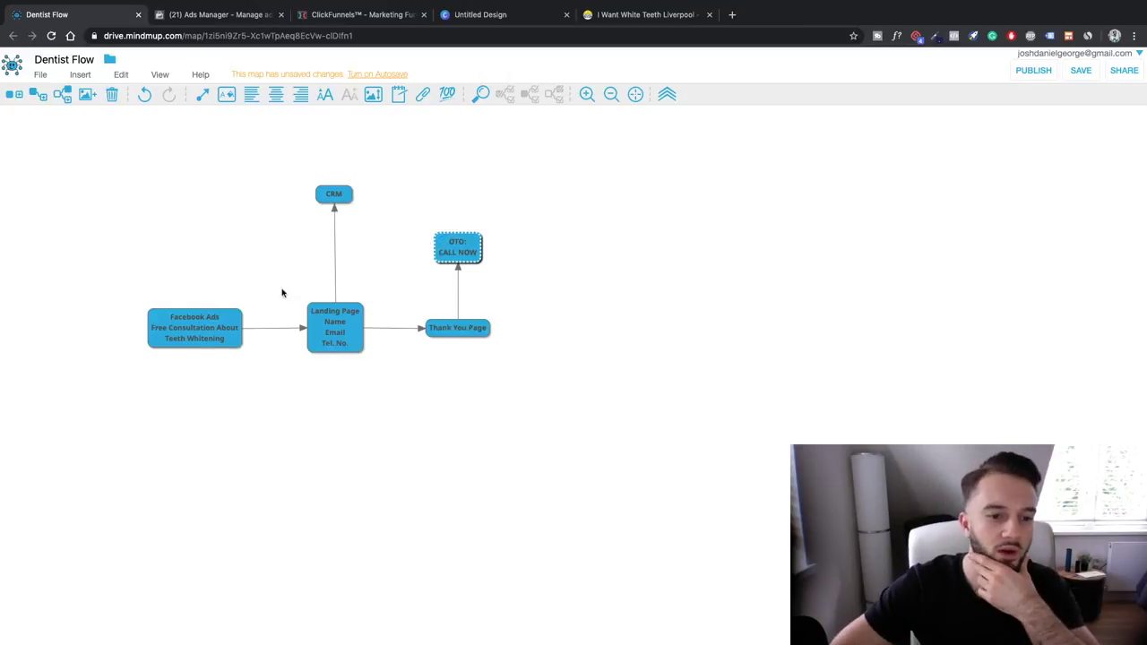
Step: Shift the Facebook Ads and Landing Page nodes to the left and move the CRM node closer above Landing Page
left_click_drag(190, 347, 143, 347)
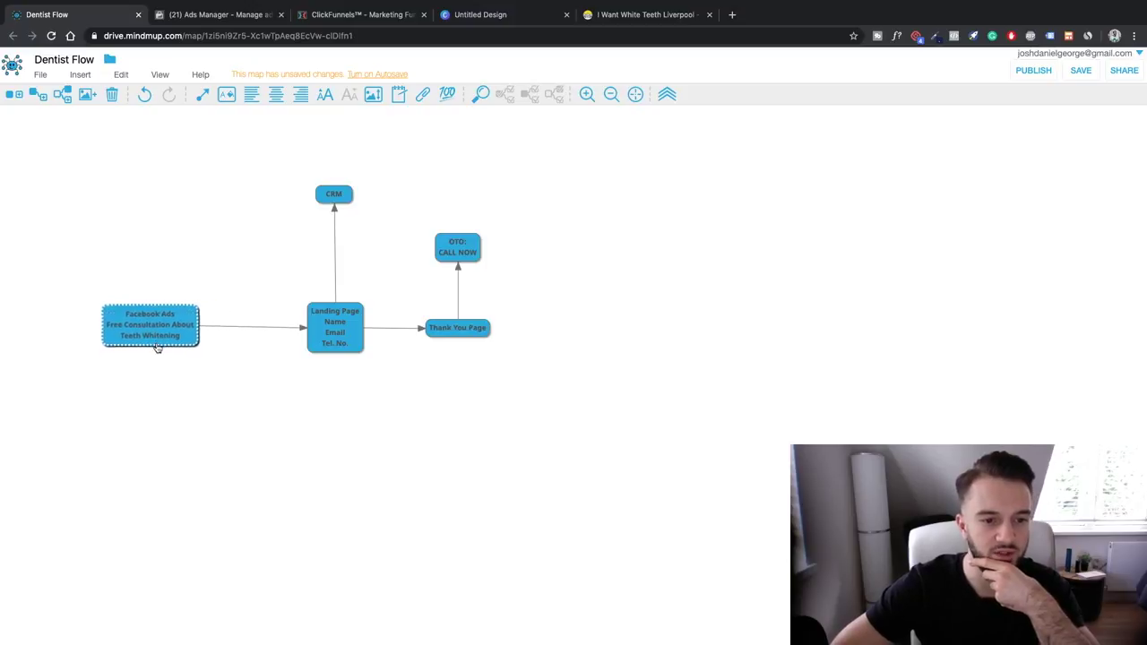
left_click_drag(327, 325, 288, 325)
left_click_drag(136, 329, 173, 322)
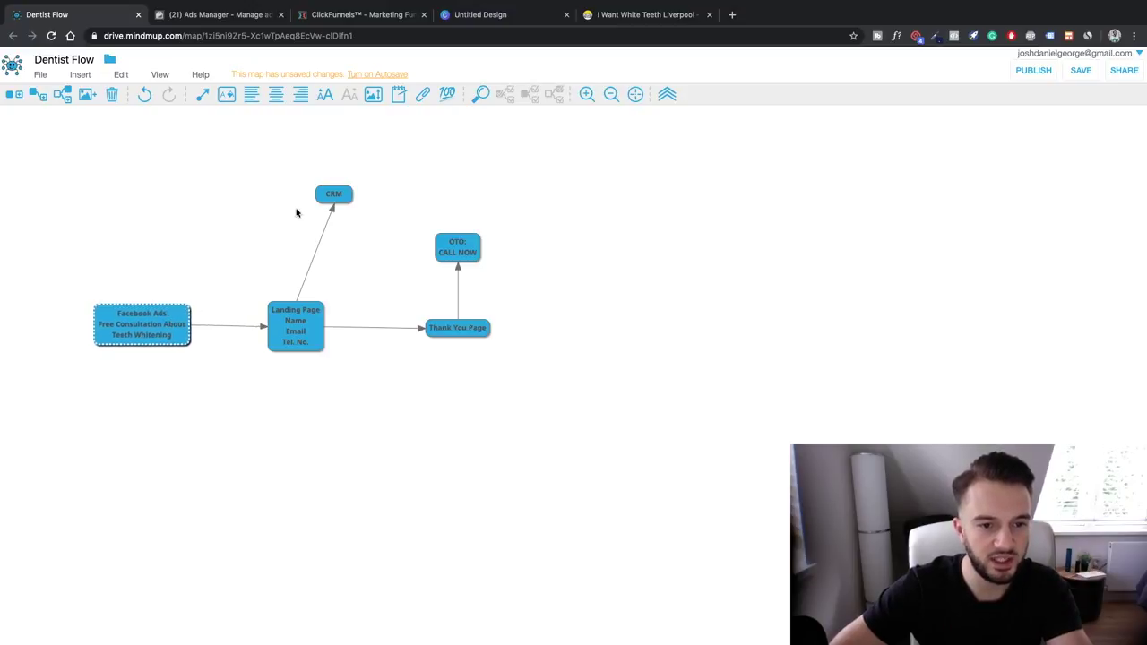
left_click_drag(326, 194, 288, 242)
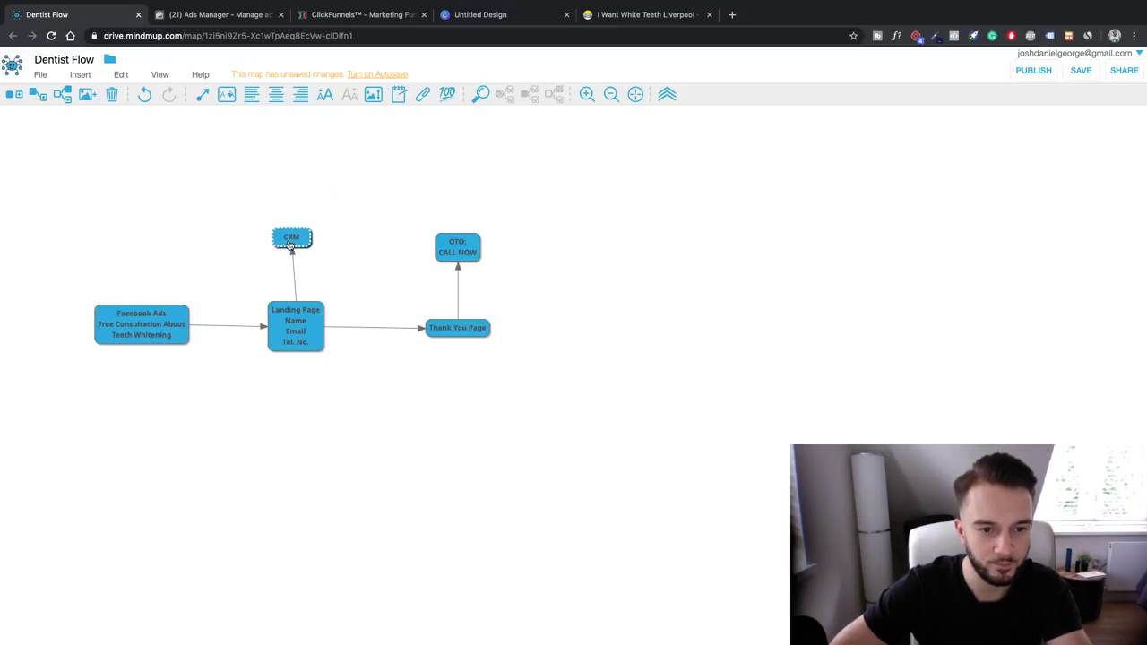
Step: Insert a root node reading "Page View", "+" and "Lead" on three lines, and place it below the Landing Page node
left_click(301, 316)
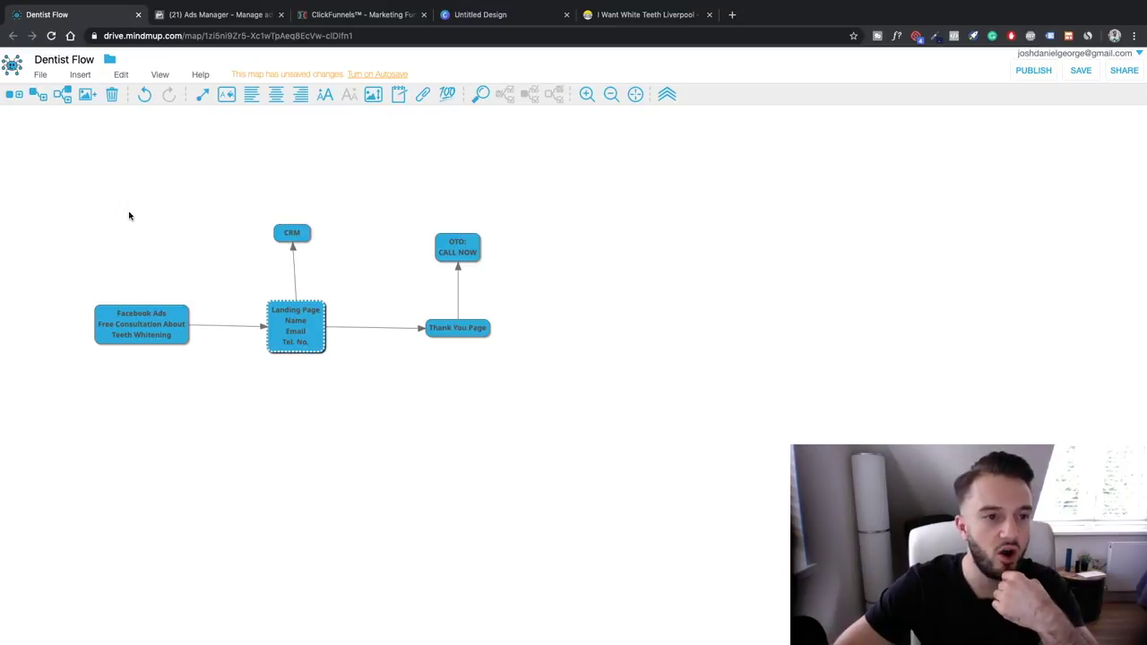
left_click(13, 96)
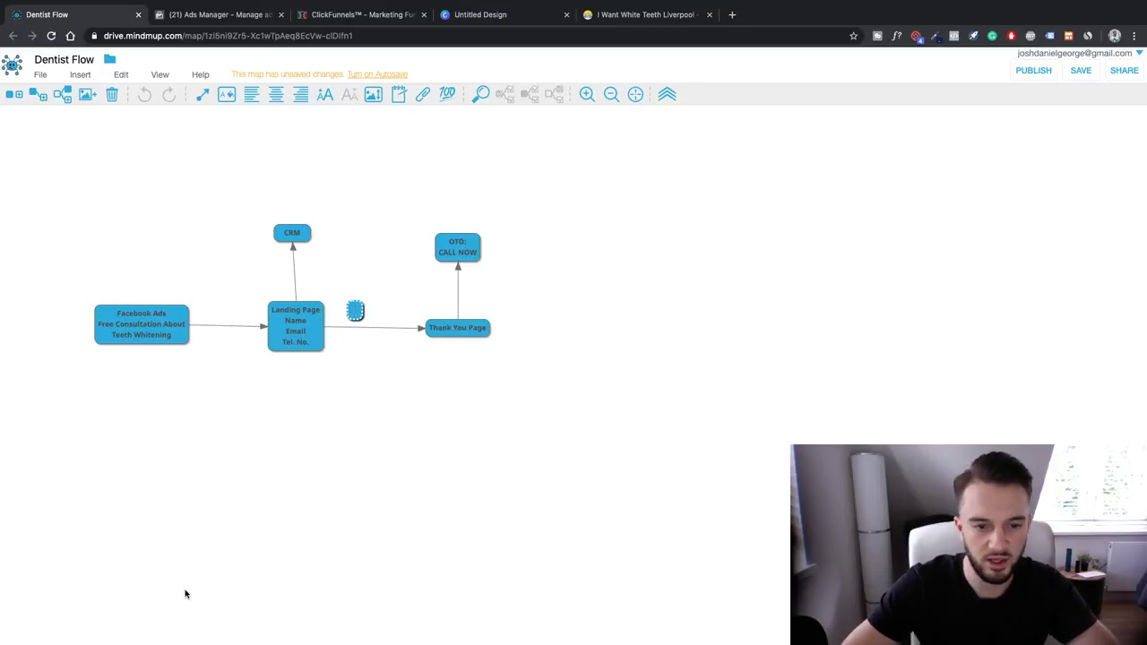
type("Page View")
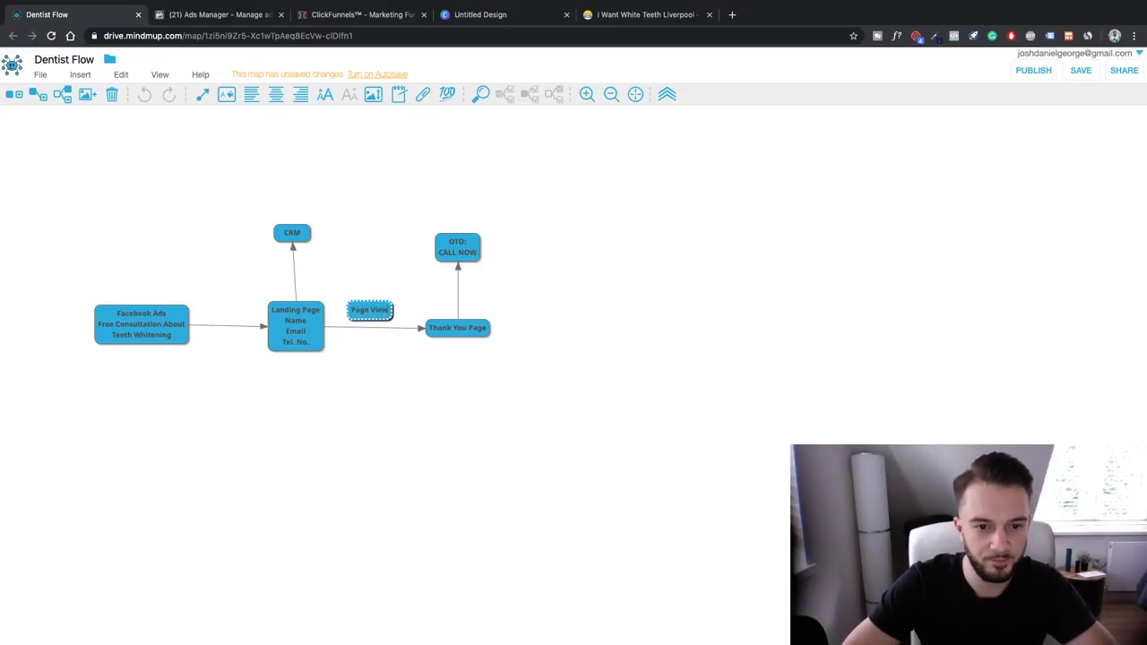
key("shift+Return")
key("shift+Return")
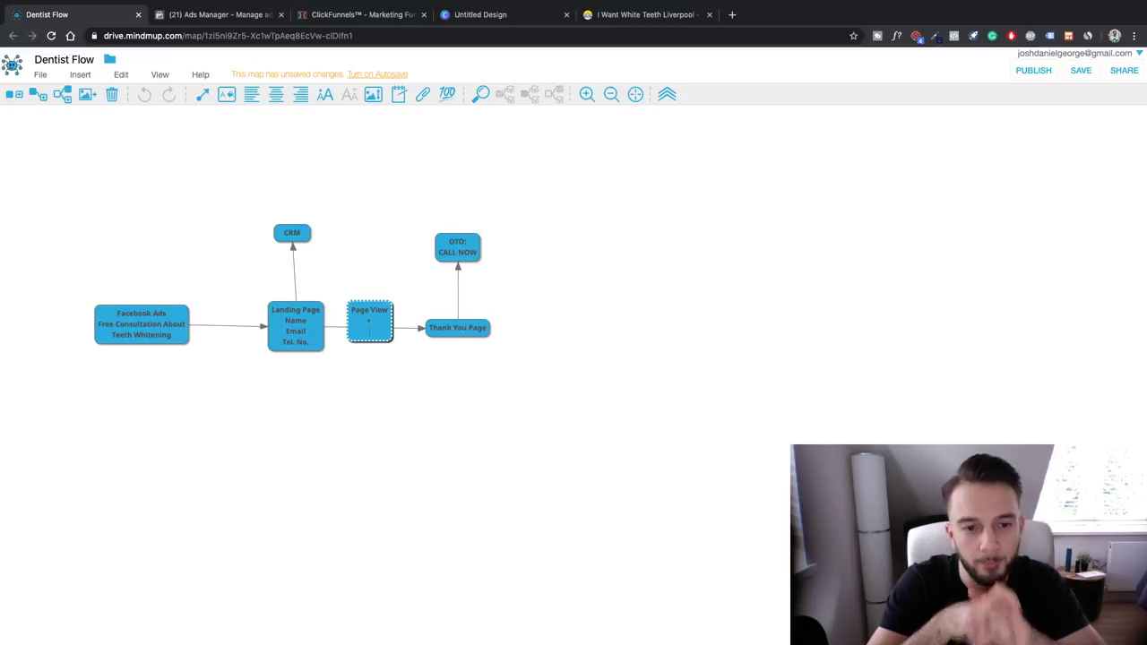
key("BackSpace")
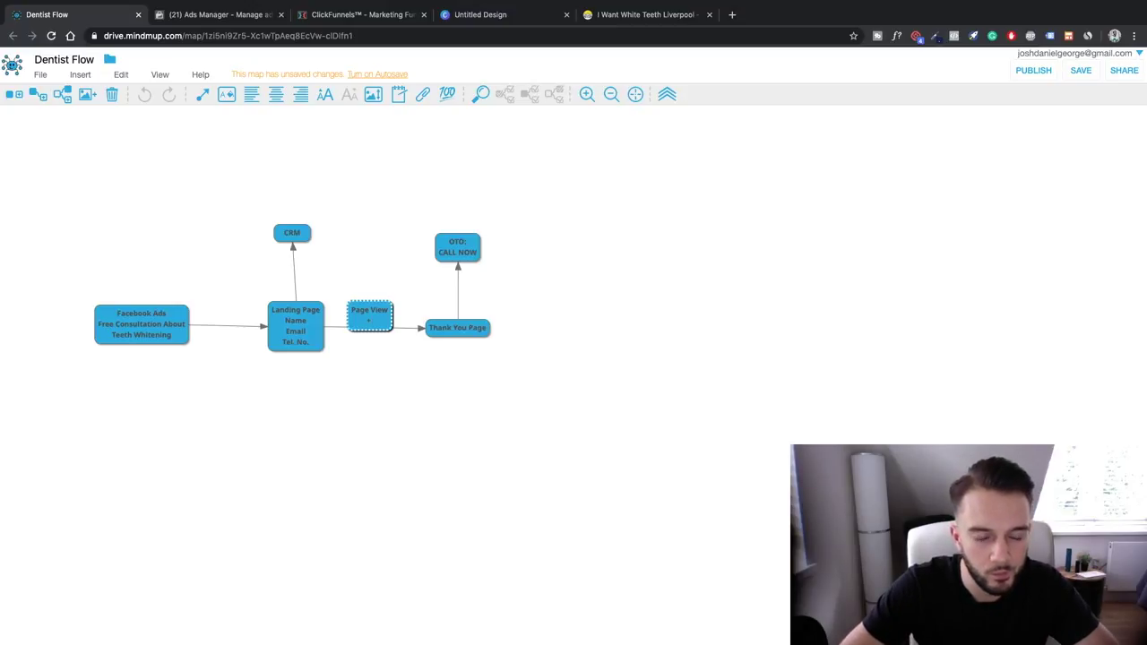
key("shift+Return")
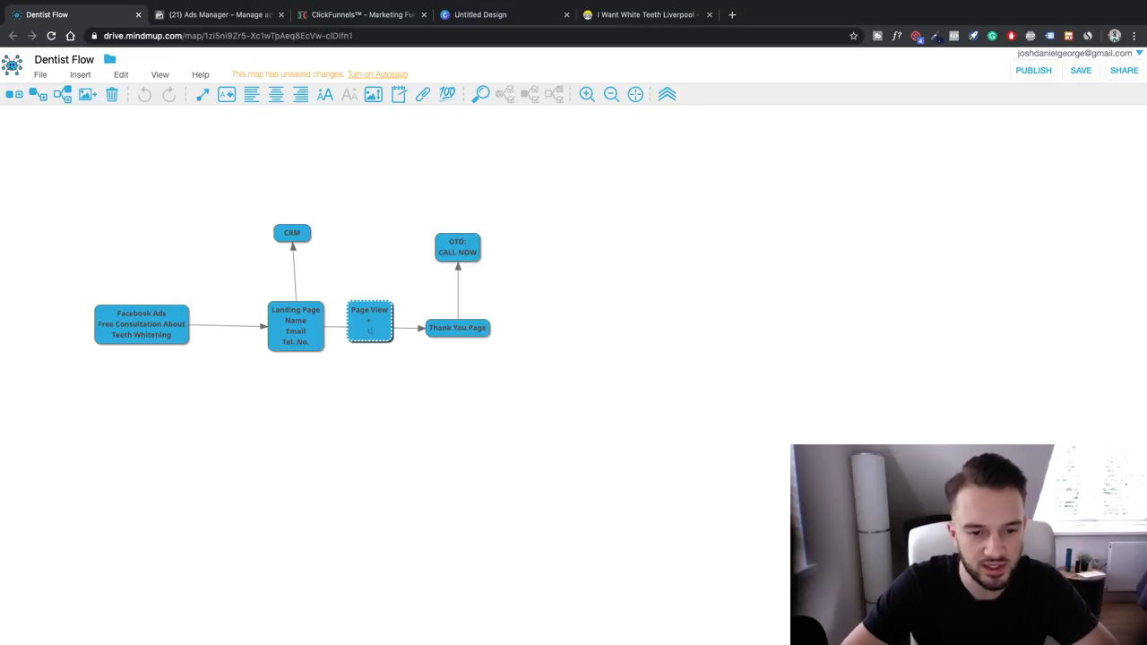
type("Lead")
key("Return")
left_click_drag(358, 331, 284, 417)
Step: Style the Page View + Lead node with a teal background and white text
left_click(226, 94)
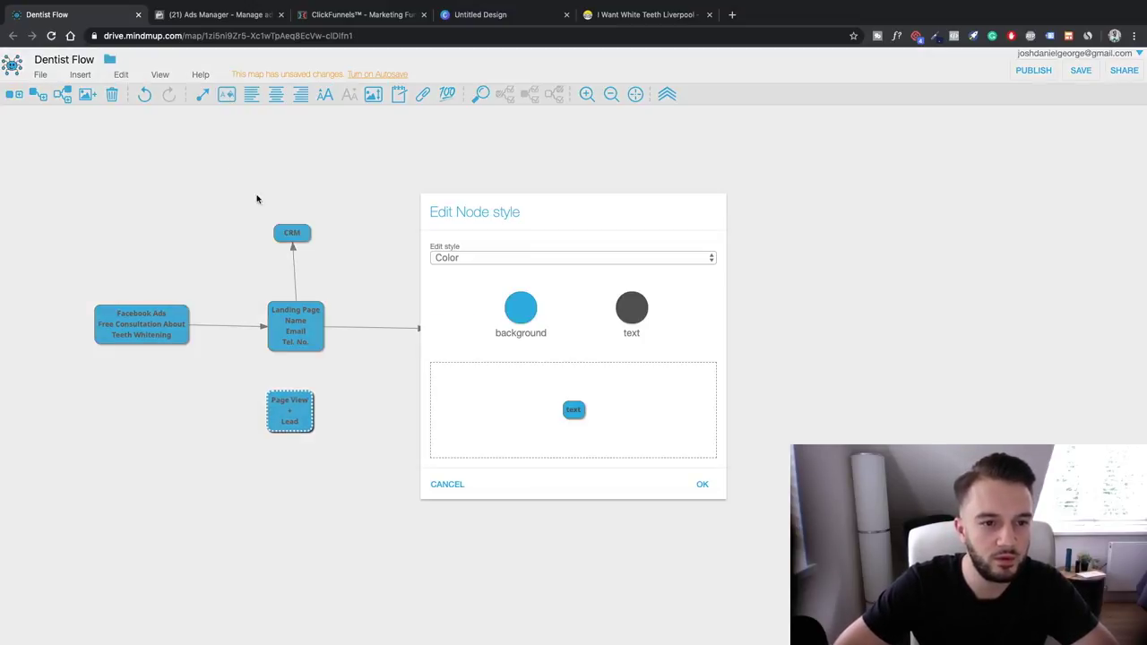
left_click(529, 309)
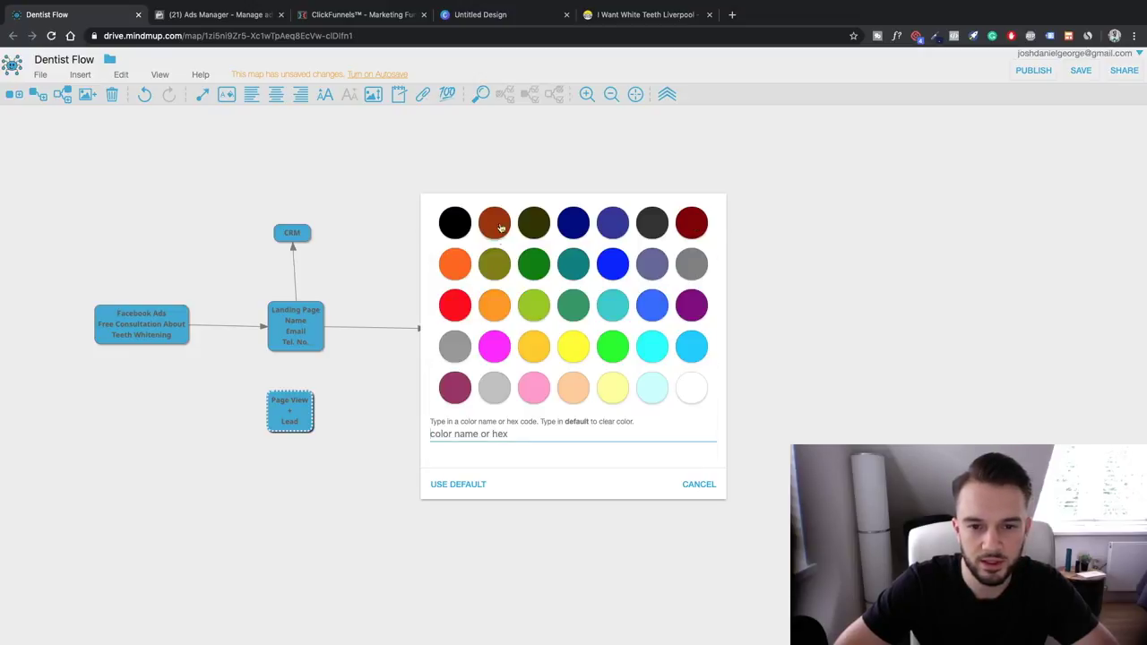
left_click(573, 262)
left_click(631, 309)
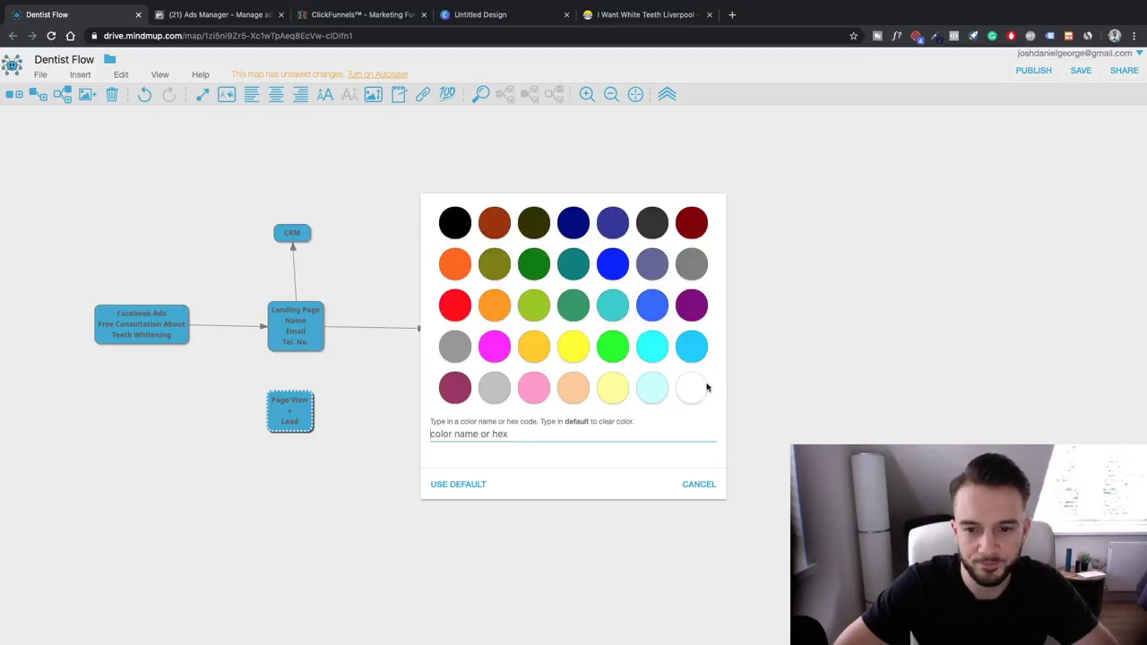
left_click(695, 391)
left_click(701, 484)
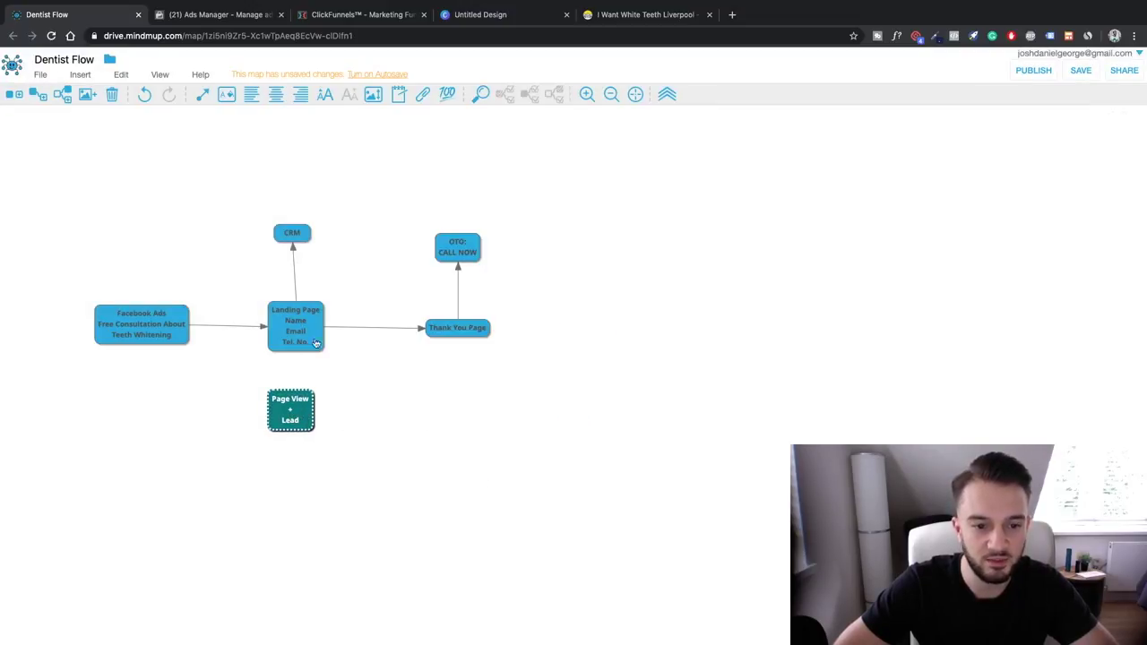
Step: Duplicate the teal Page View + Lead node and place the copy below the Thank You Page node
key("ctrl+c")
key("ctrl+v")
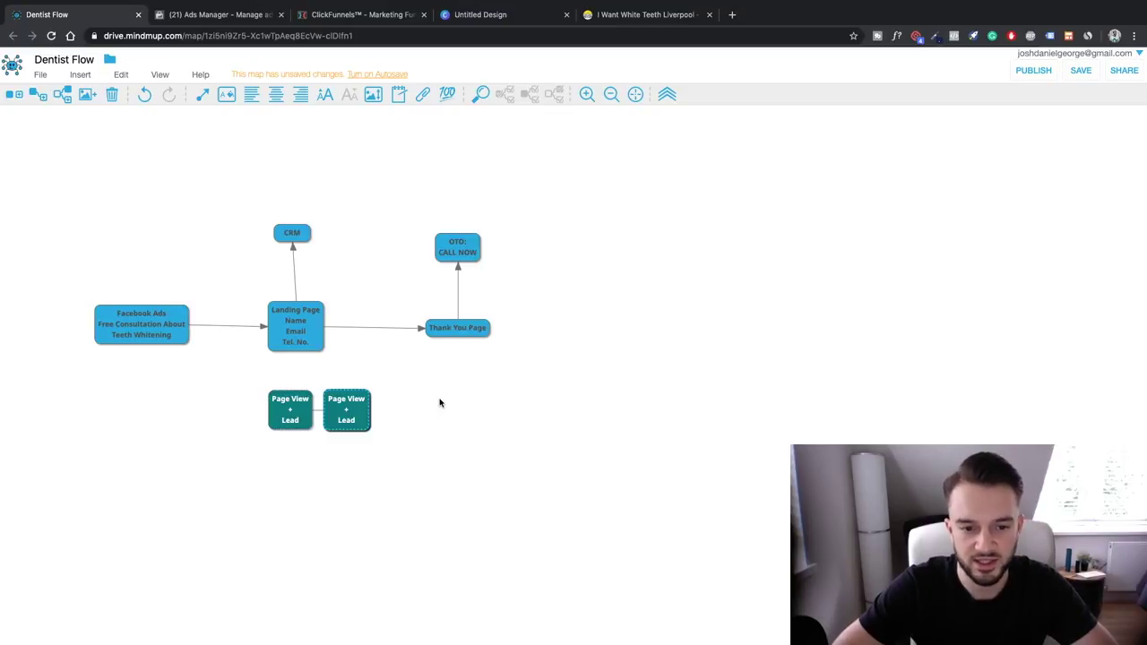
left_click_drag(347, 409, 458, 411)
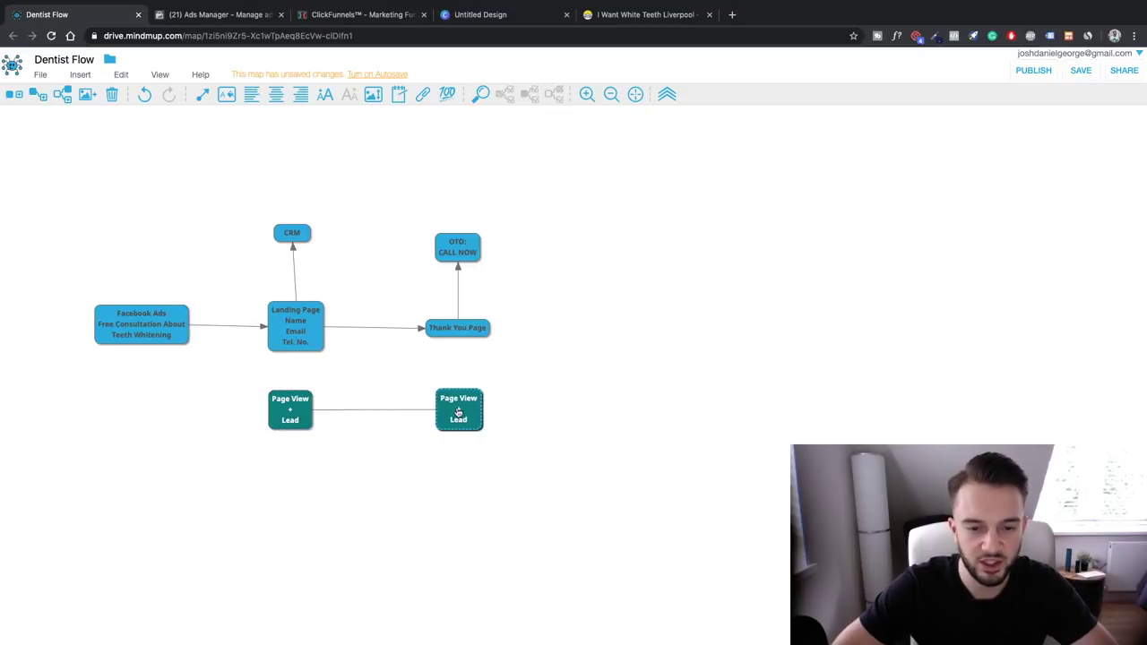
Step: Change the last line of the copied teal node to "Complete Registration"
double_click(469, 421)
type("L")
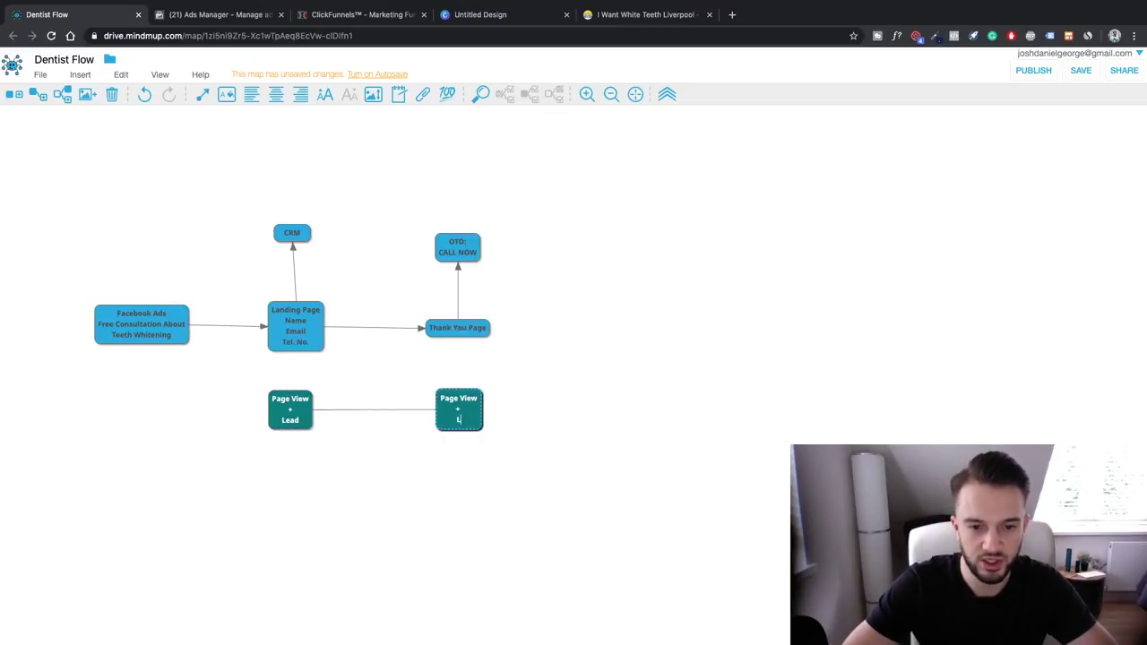
type("omplete Regist")
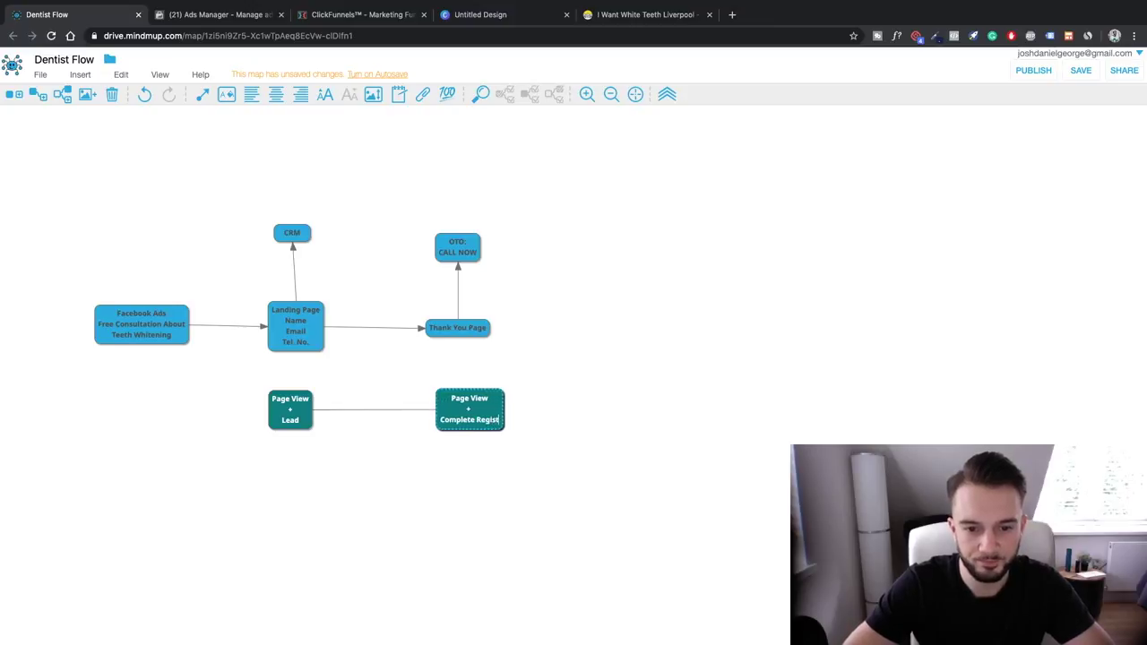
type("ation")
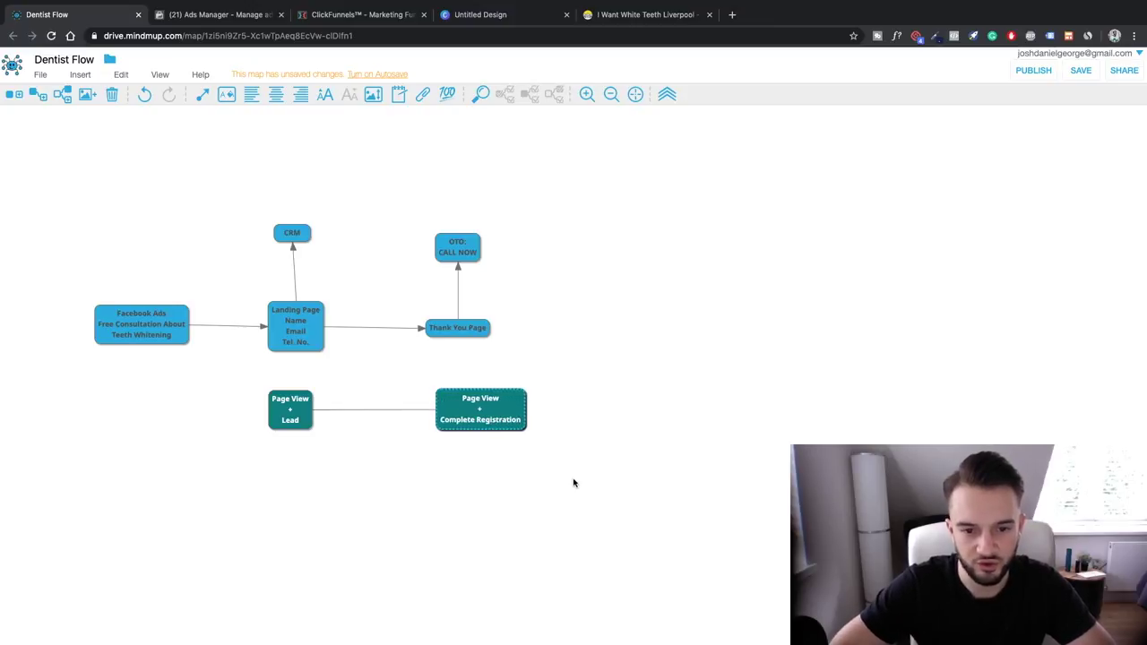
key("Return")
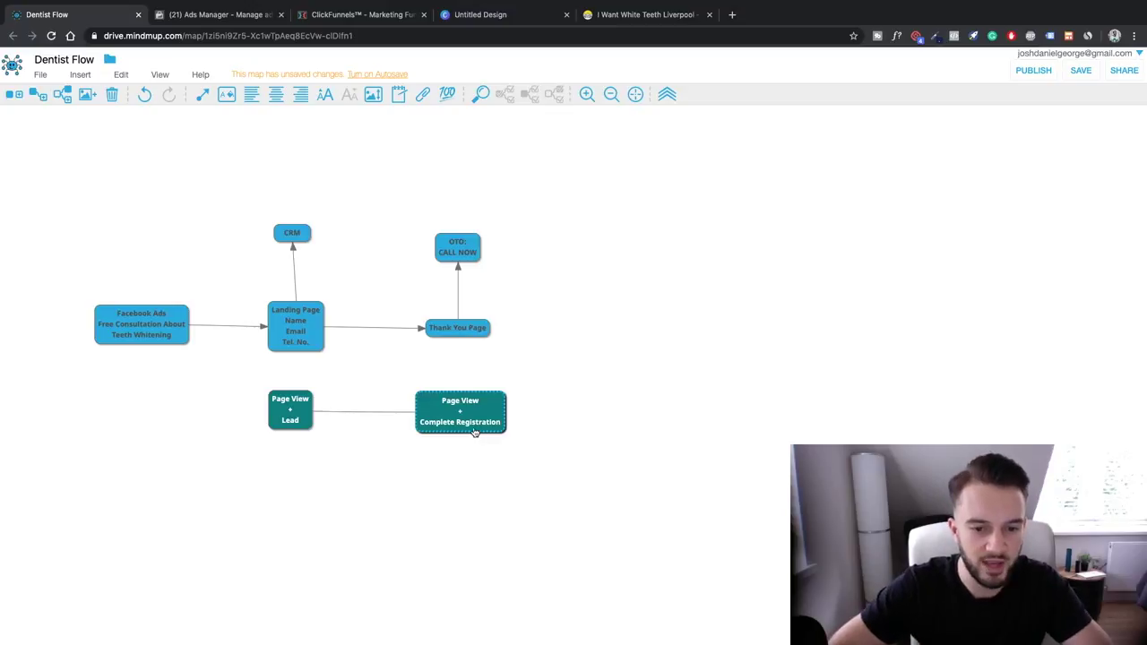
Step: Replace "Complete Registration" with "Lead" in the teal node below Thank You Page
left_click_drag(420, 422, 502, 422)
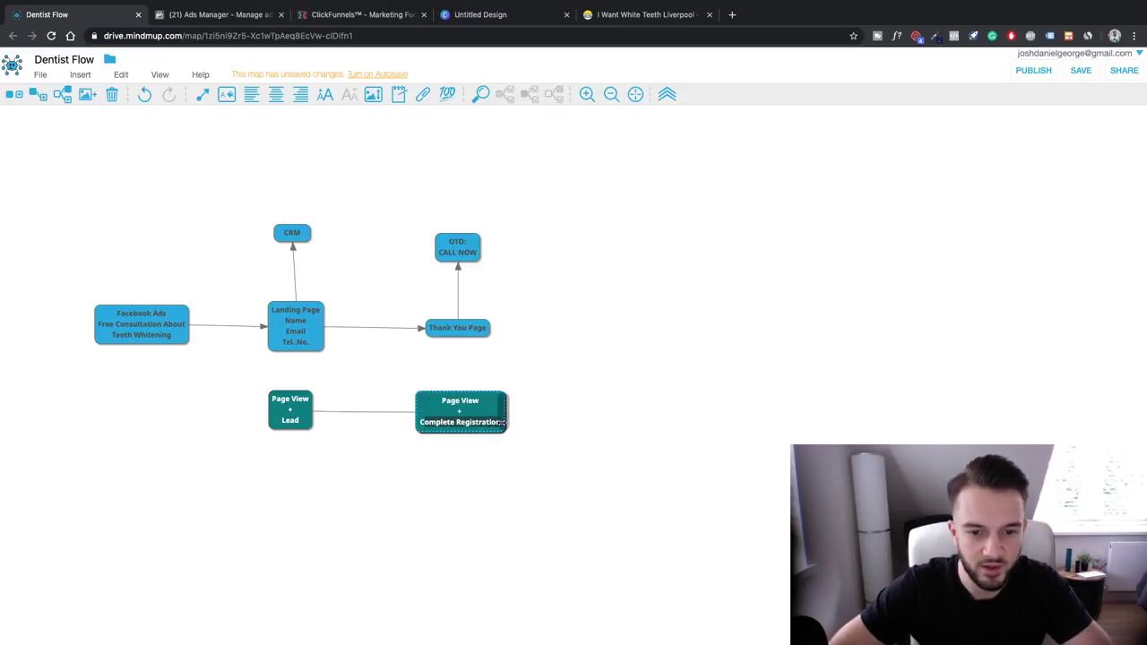
type("C")
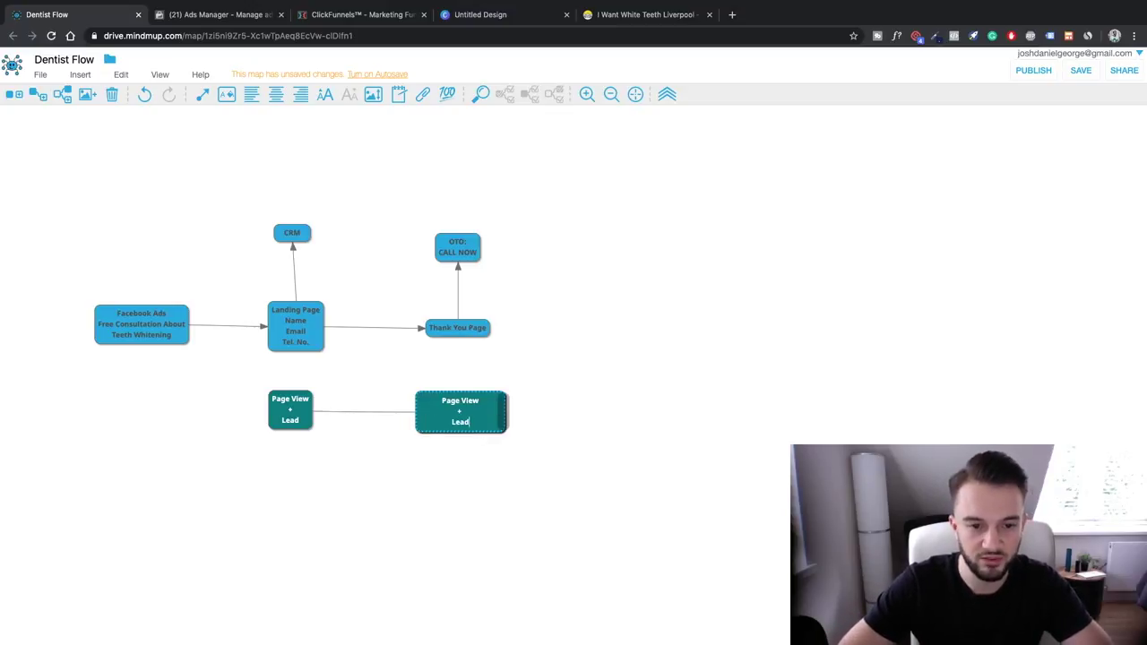
key("Return")
Step: Change the last line of the teal node below Landing Page to "View Content"
left_click(285, 421)
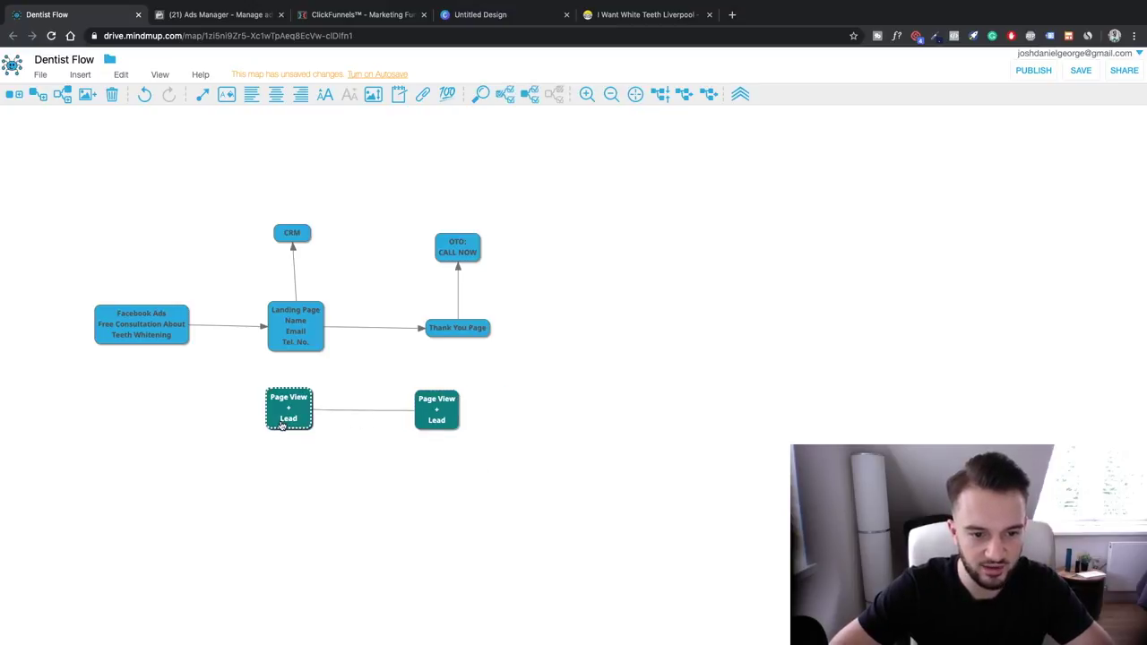
type("View Content")
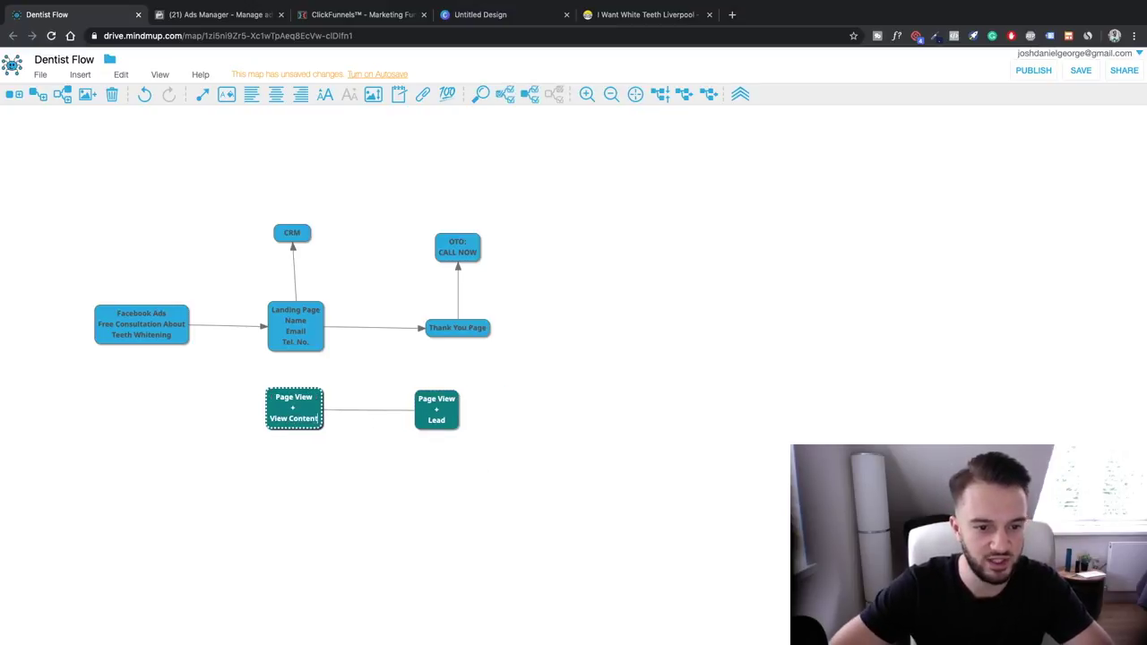
key("Return")
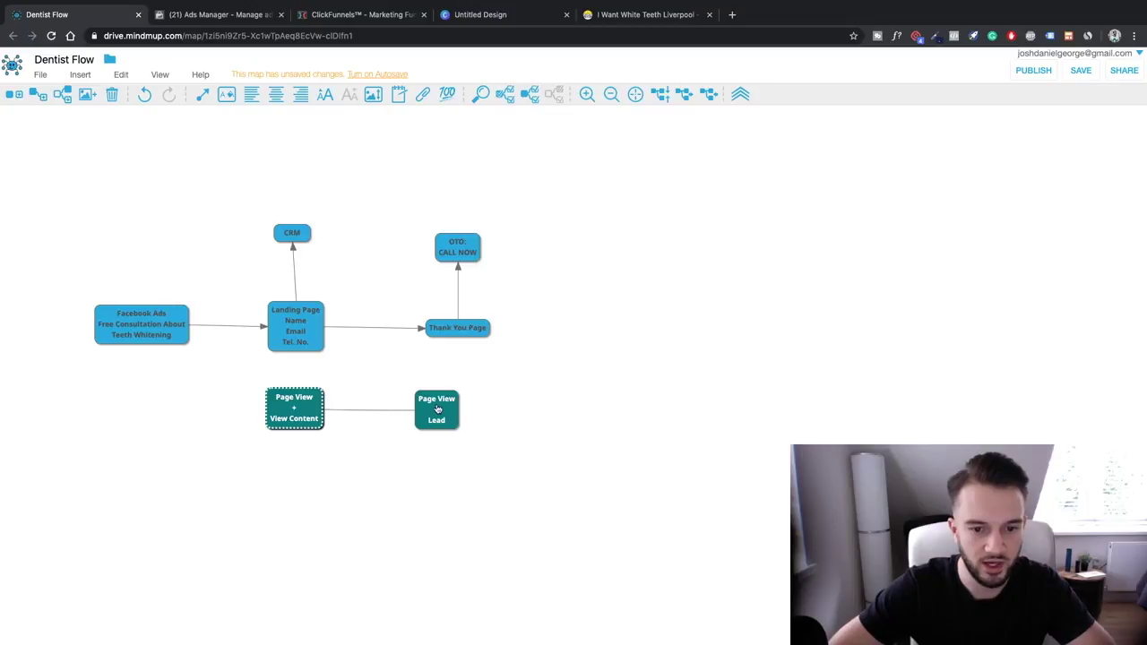
Step: Align the Page View + Lead node under Thank You Page and move the CRM node higher above Landing Page
left_click_drag(437, 408, 455, 412)
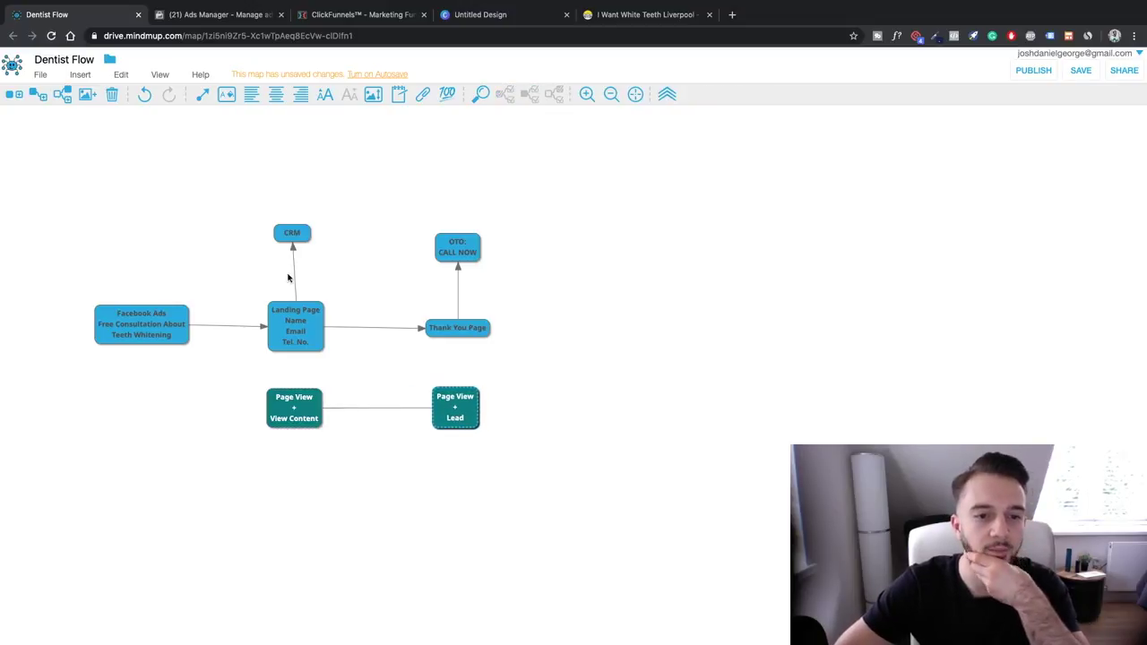
left_click_drag(292, 235, 297, 232)
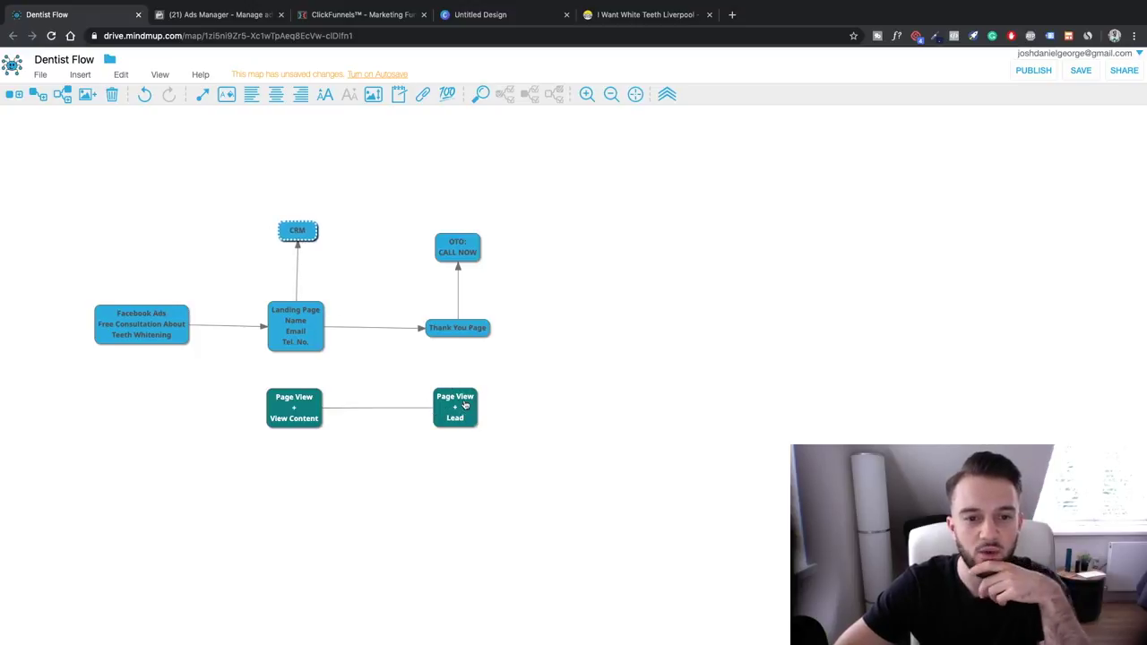
left_click_drag(299, 234, 294, 189)
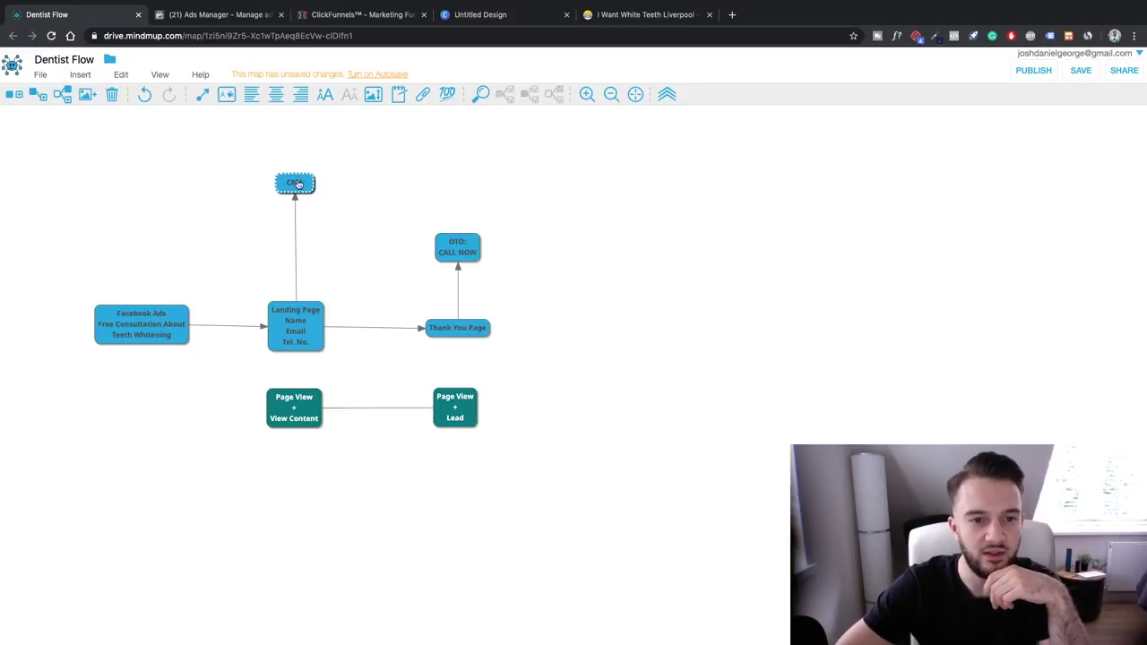
Step: Insert a root node beside CRM with "Zapier" as its first line
left_click(17, 96)
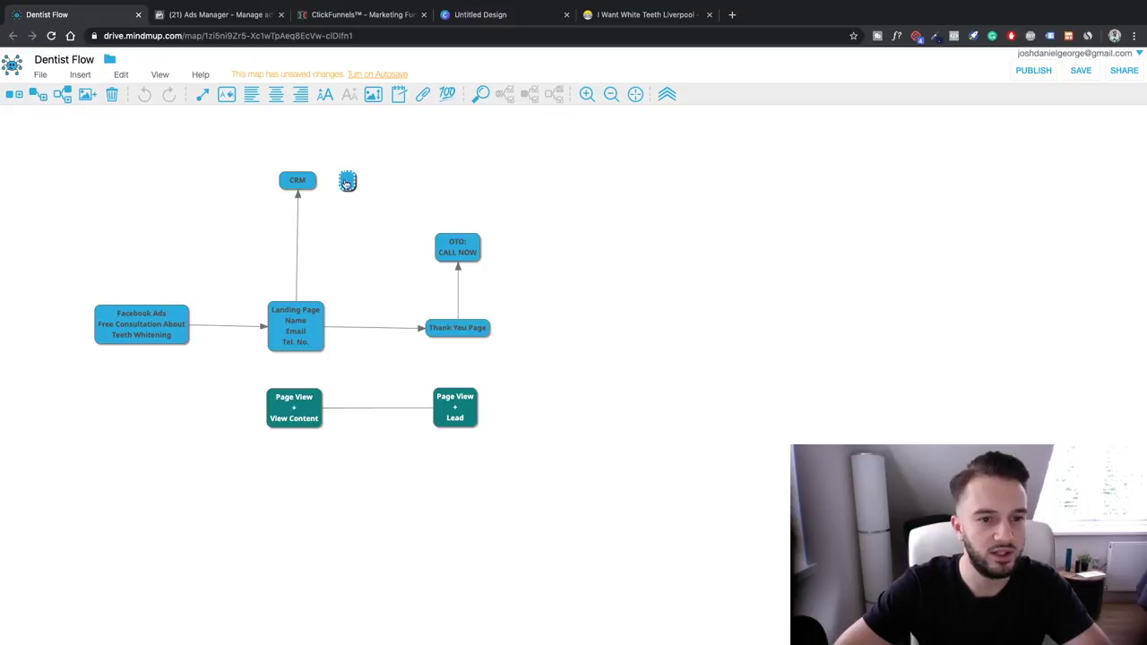
type("Zapier")
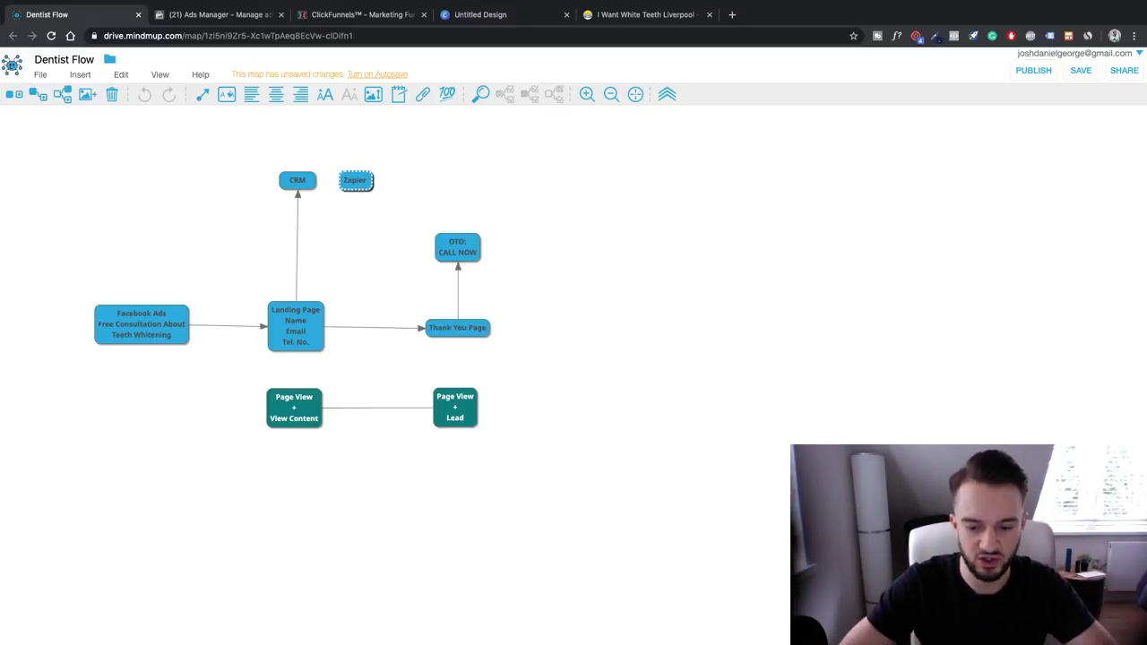
key("shift+Return")
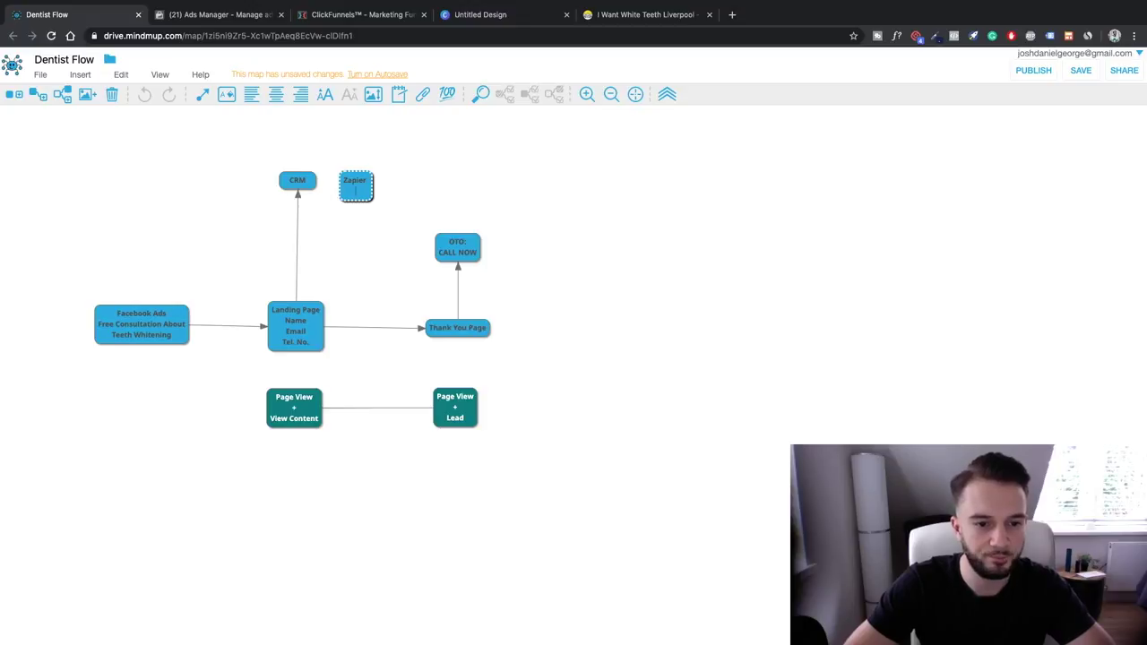
type("If they fill in the")
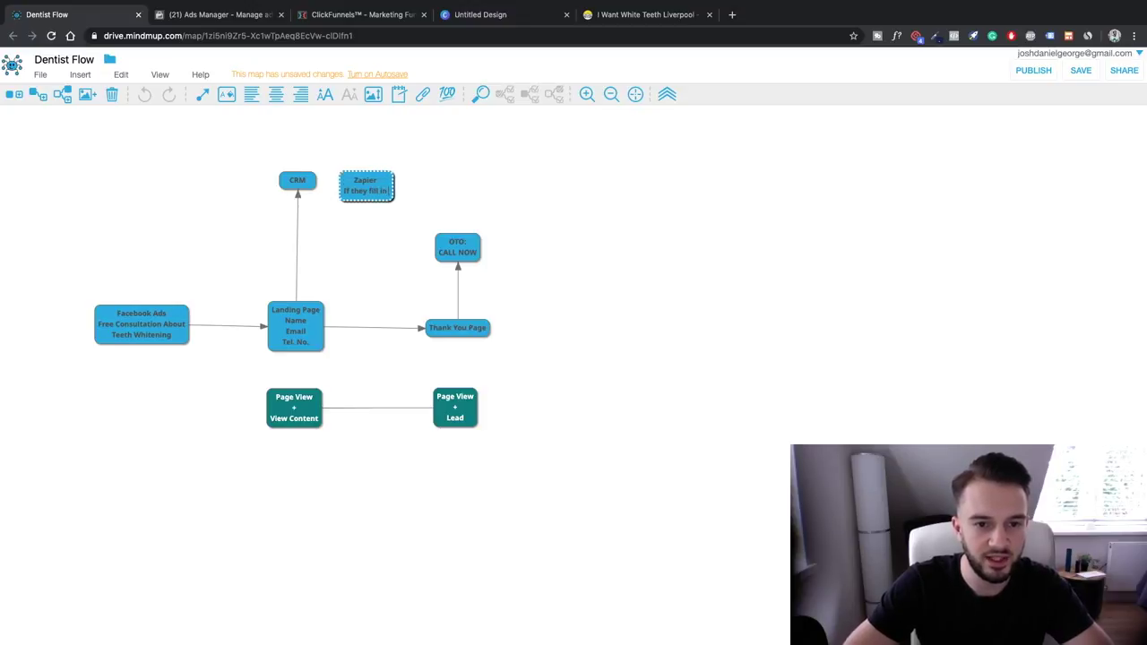
type(" landing page")
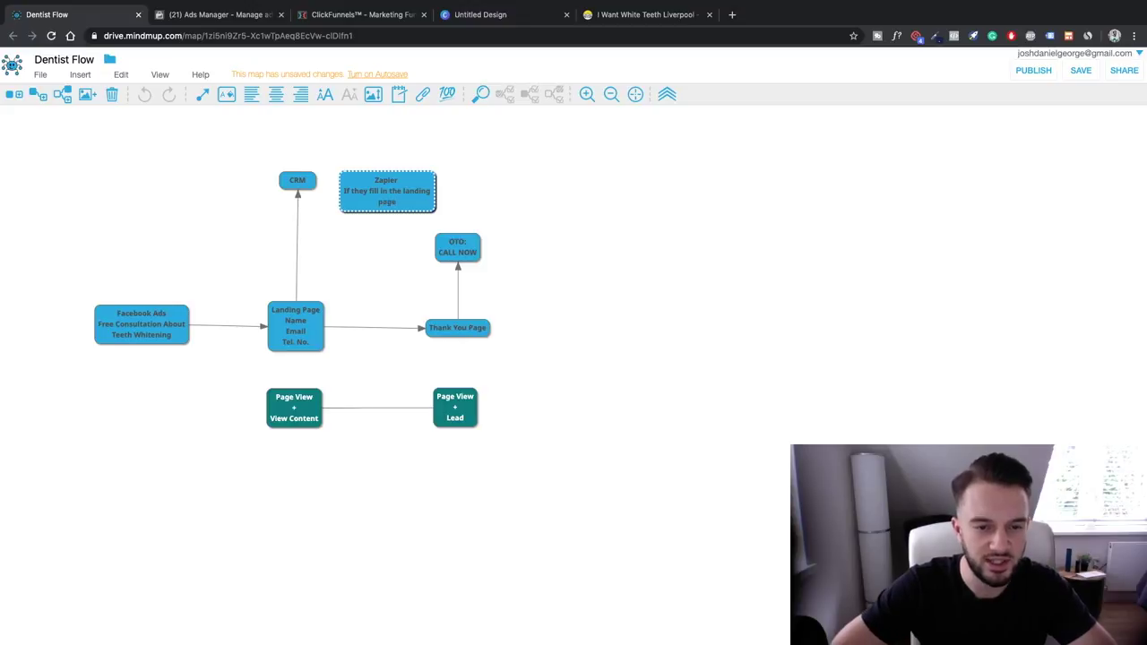
key("shift+Home")
key("shift+Up")
Step: Replace the text below "Zapier" in the node beside CRM with "Clickfunnels To Google Sheets"
type("Cli")
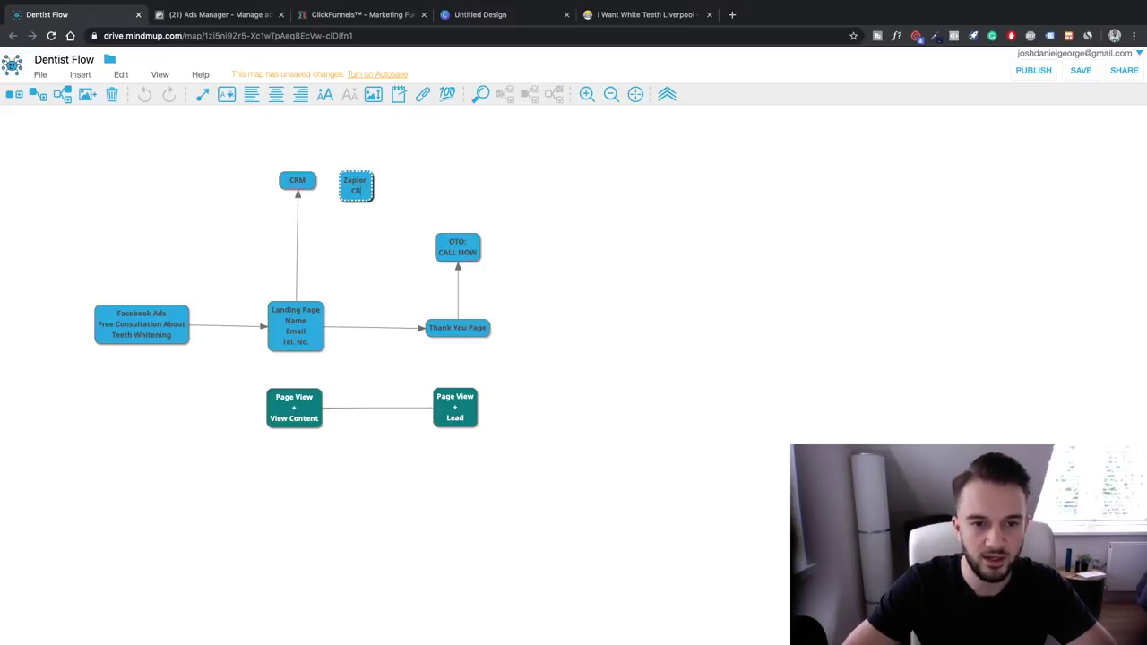
type("ckfunnels To")
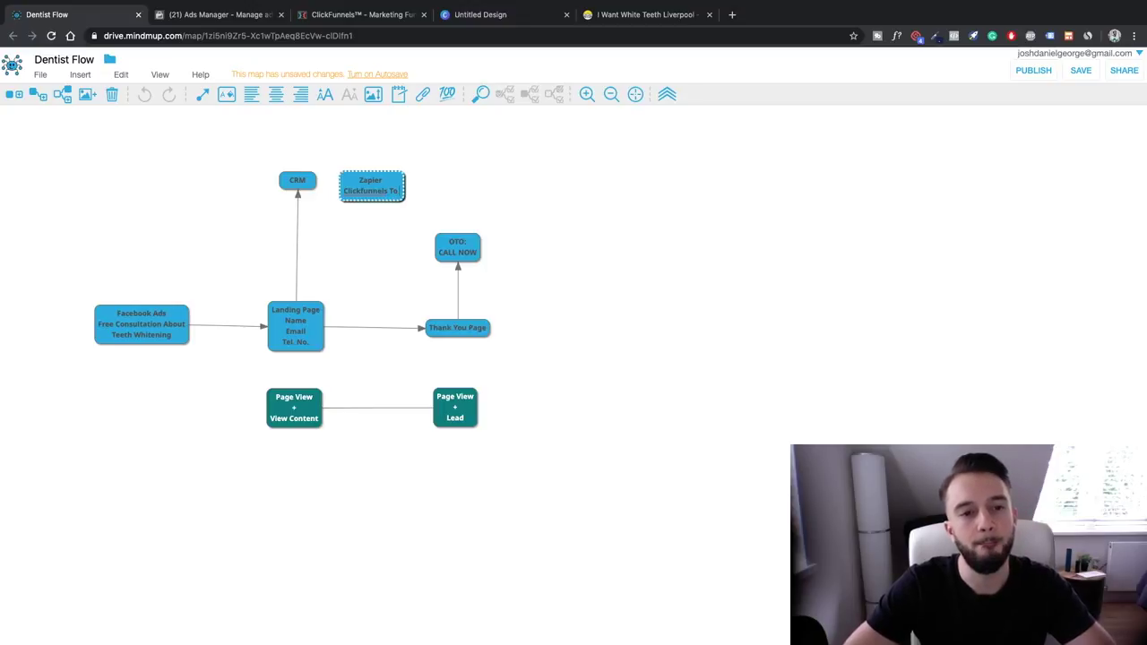
type(" G")
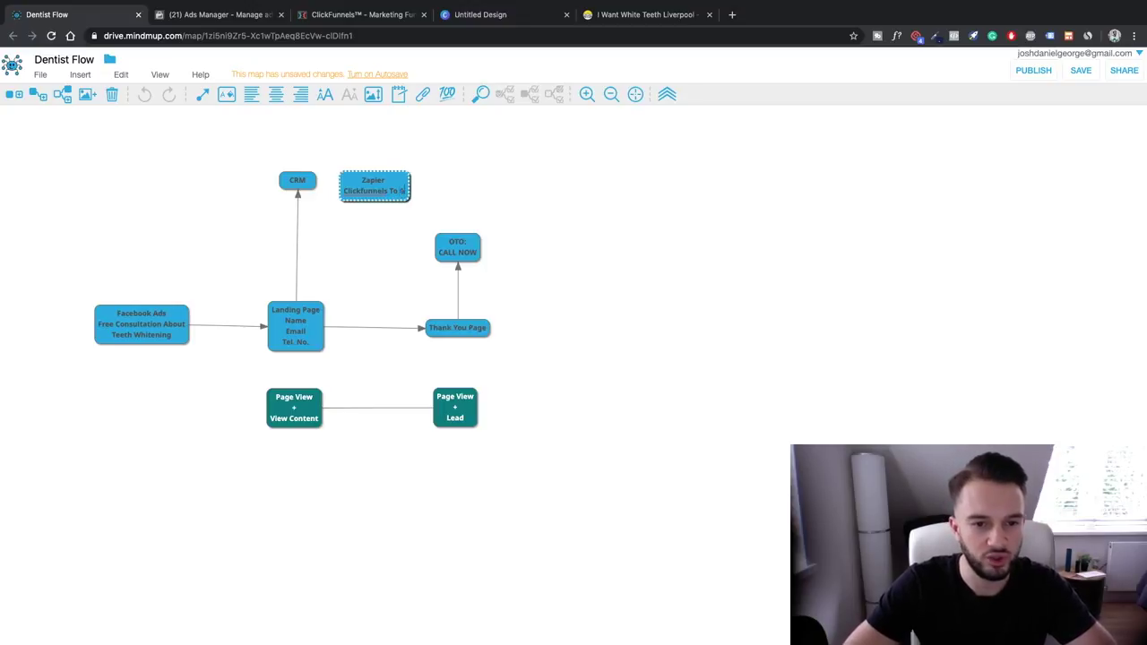
type("oogle Sheets")
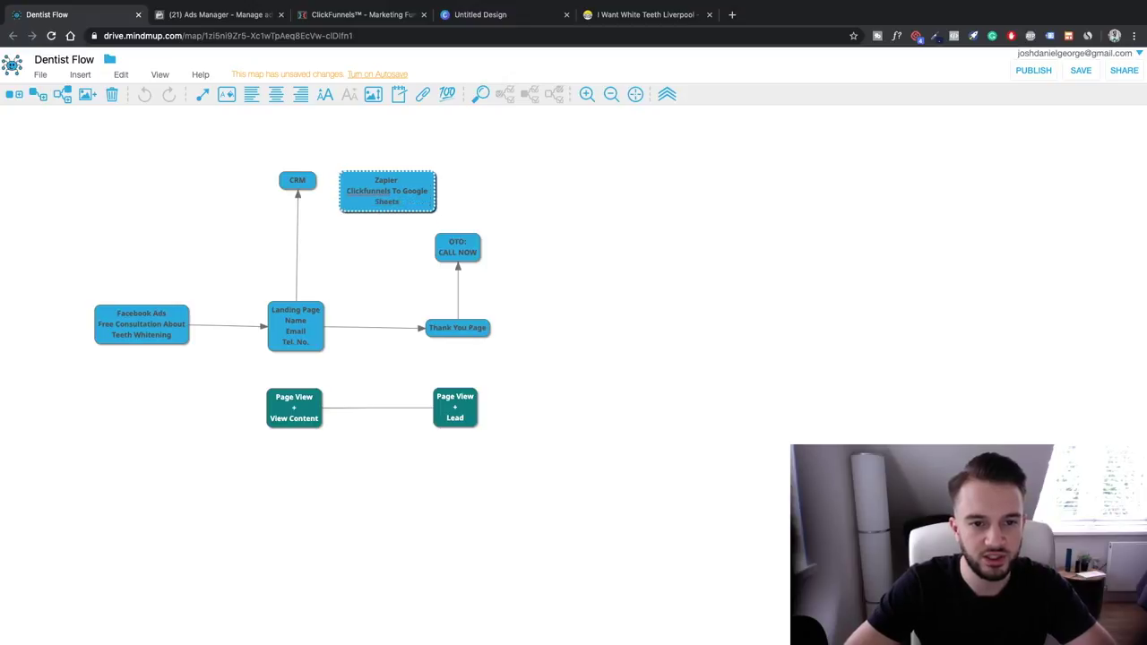
key("shift+Return")
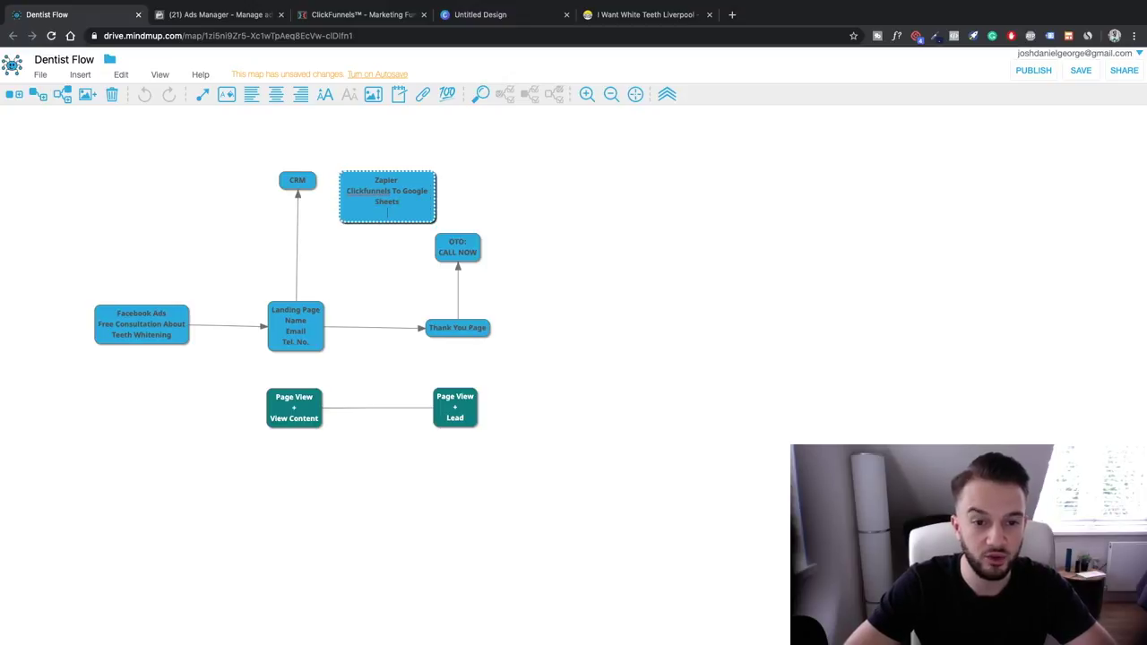
Step: Add the lines "&", "Clickfunnels to SMS", "or" and "Clickfunnels to Email" below the Google Sheets text in the Zapier node
type("Cl")
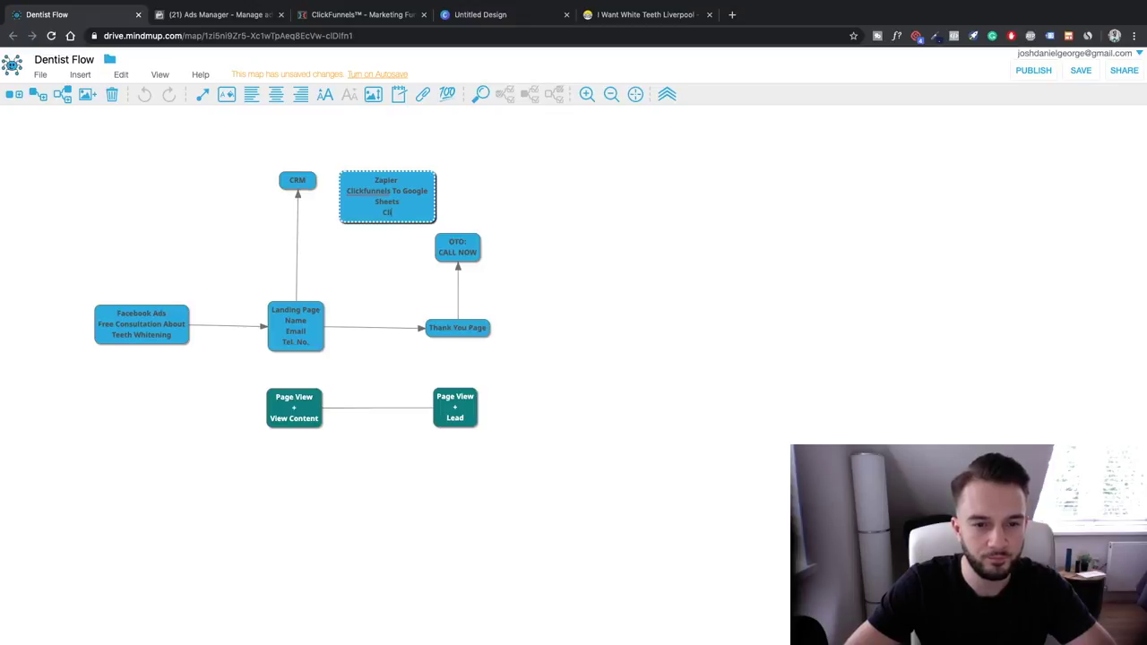
type("ickfunnels to SM")
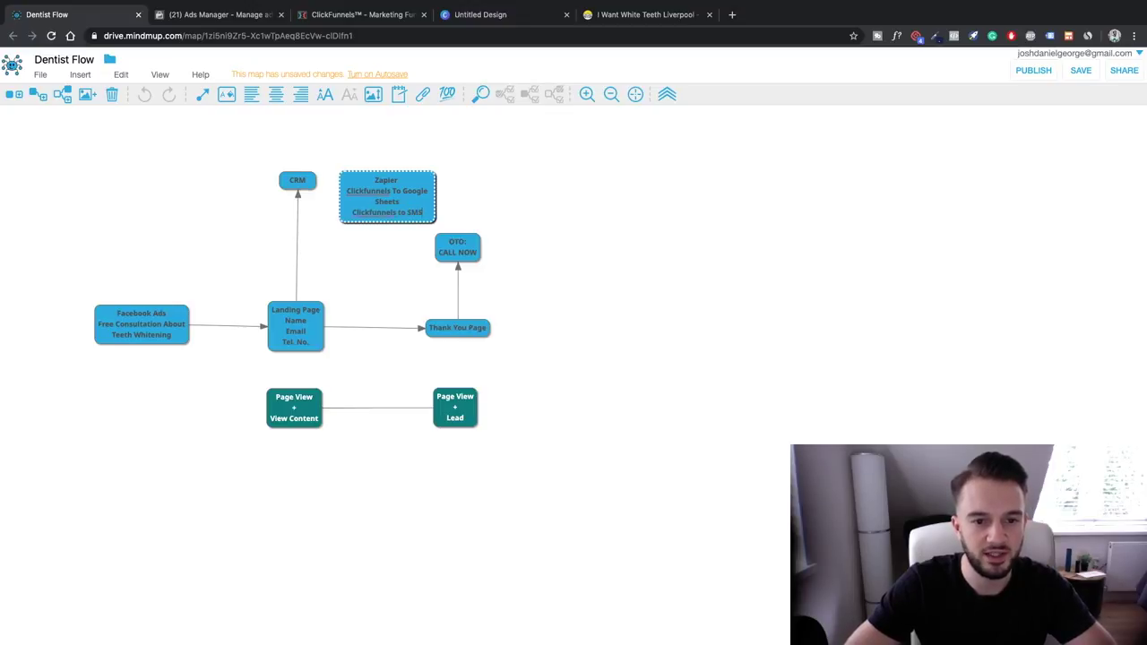
type("S")
key("shift+Return")
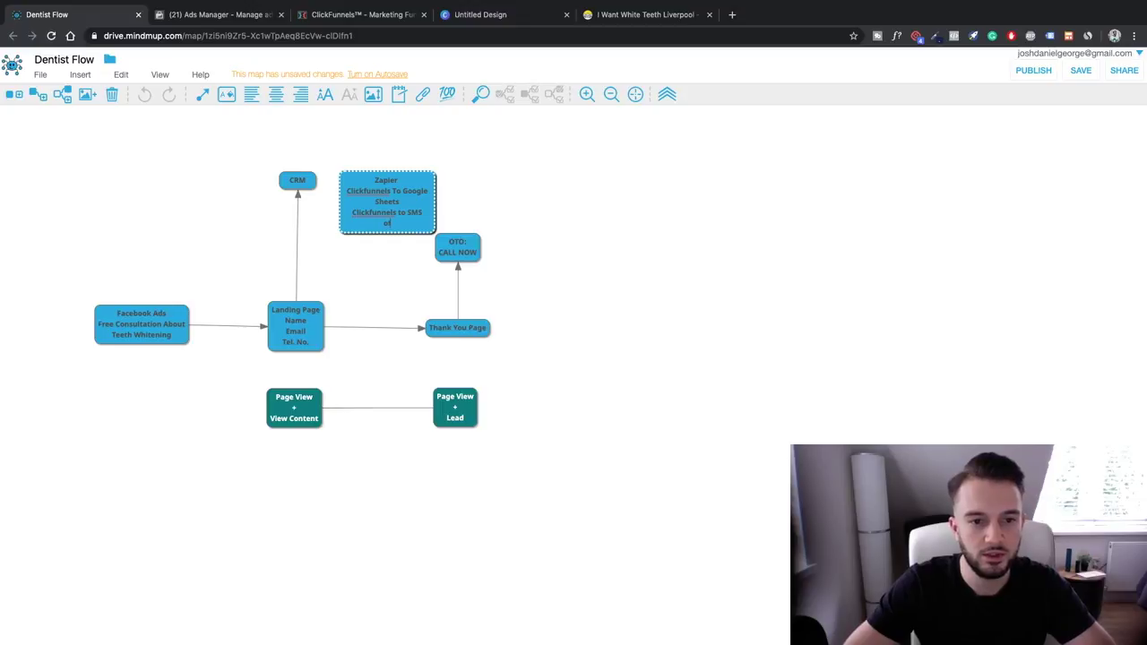
type("or")
key("shift+Return")
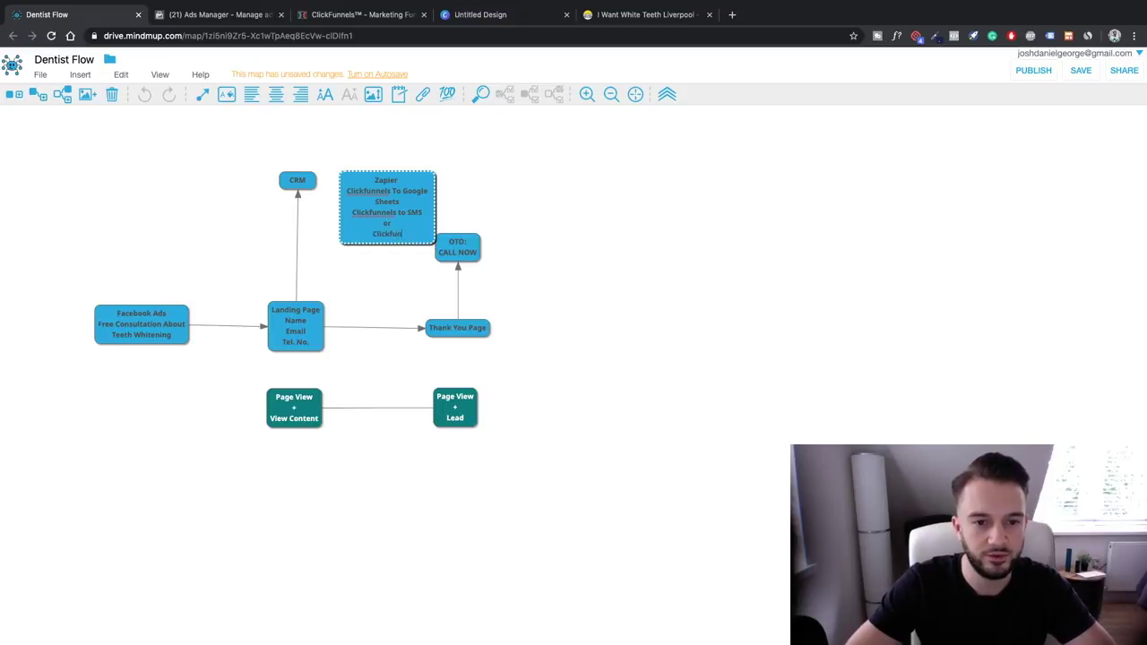
type("Clickfunnels to Email")
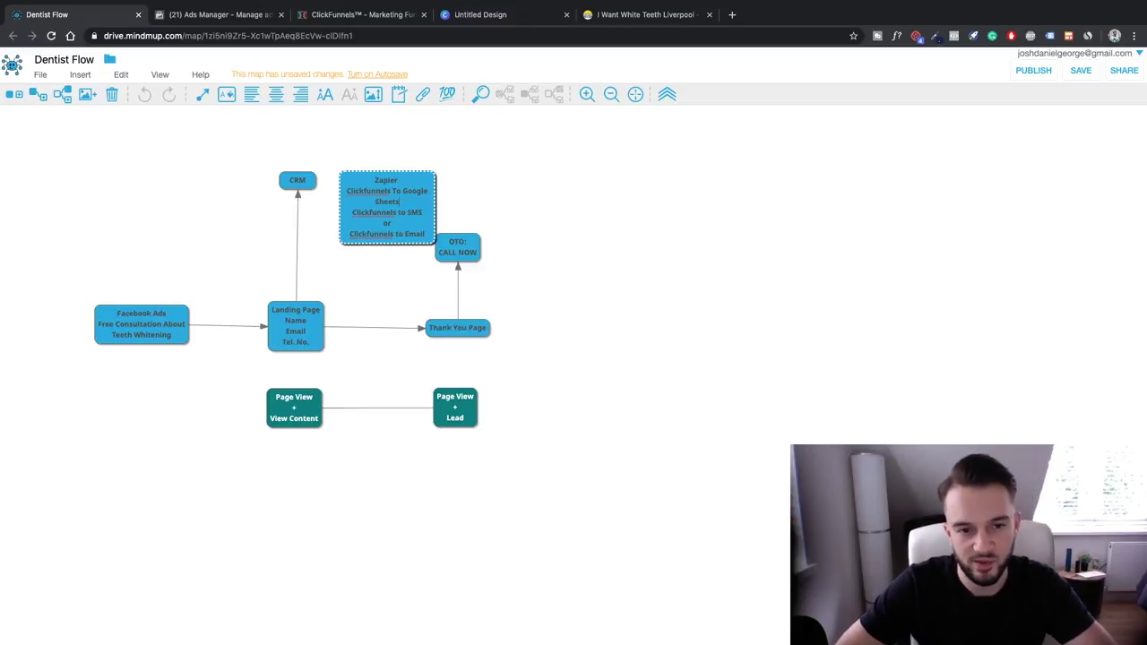
left_click(399, 201)
key("shift+Return")
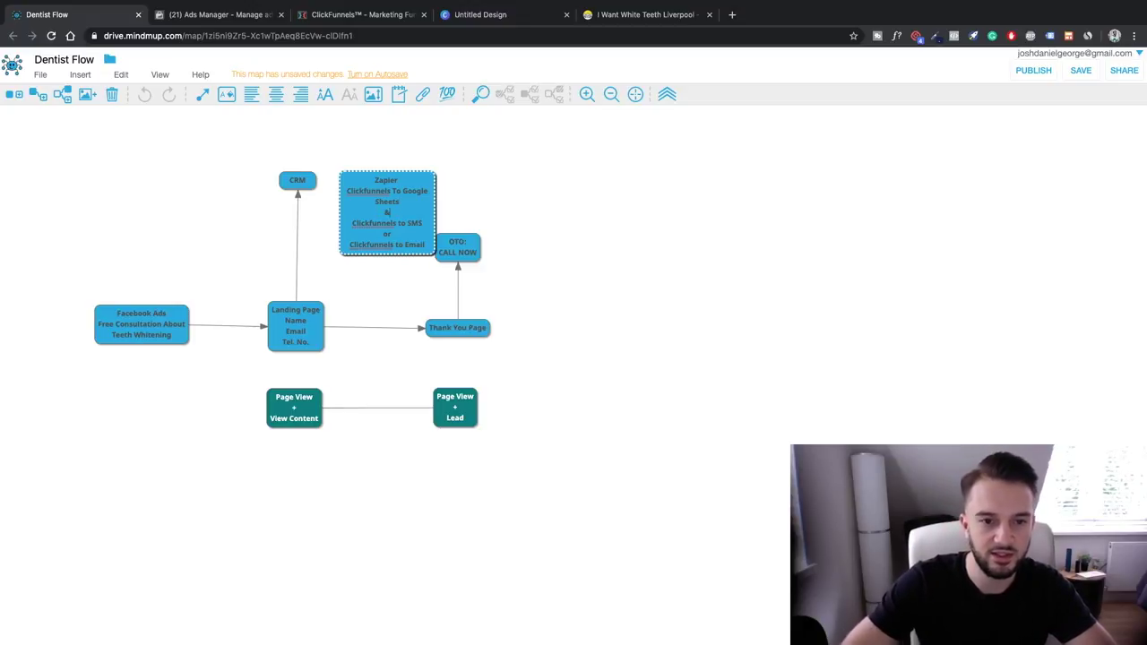
Step: Move the Zapier node slightly up and away from OTO: CALL NOW and colour it orange
left_click_drag(394, 206, 411, 165)
left_click(227, 94)
left_click(498, 331)
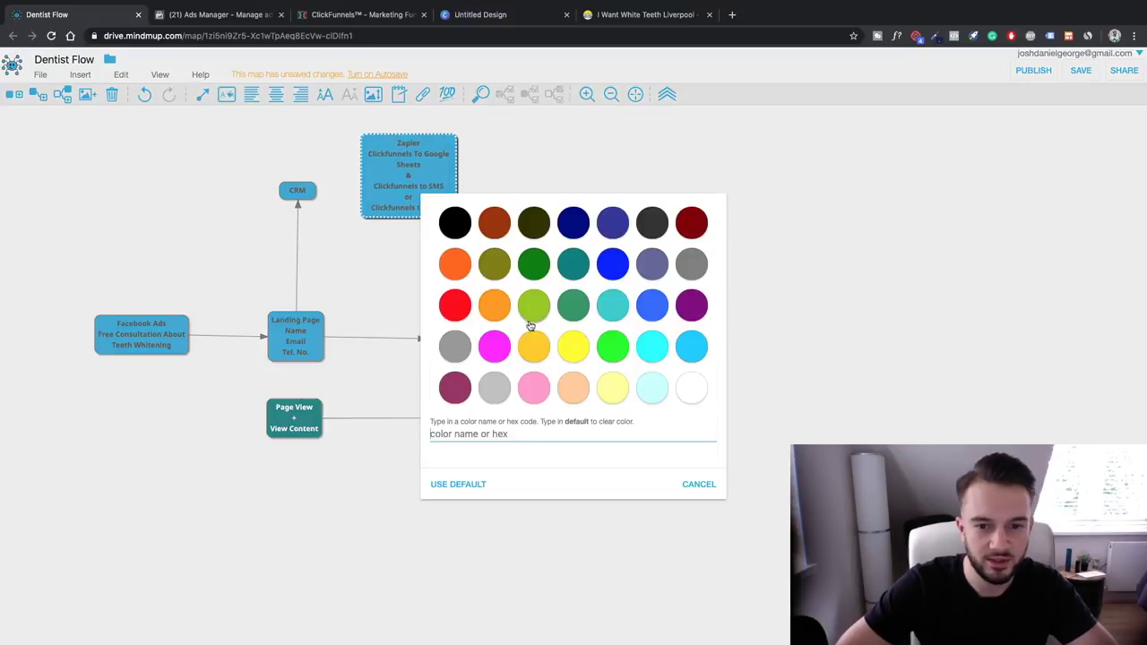
left_click(490, 305)
left_click(631, 316)
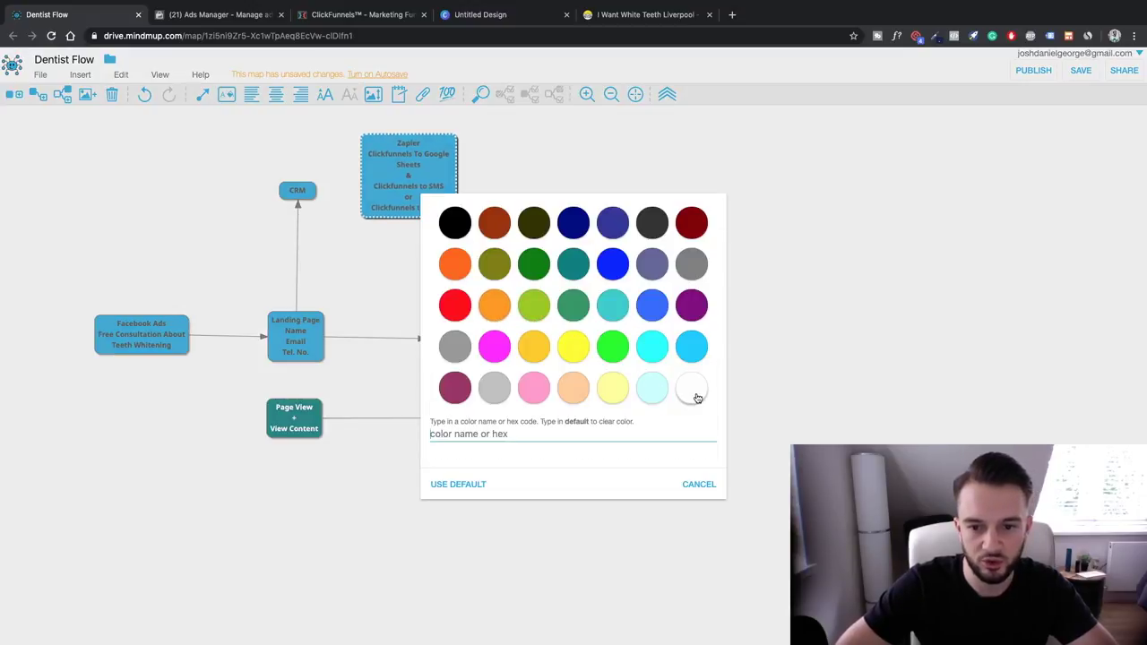
left_click(696, 397)
left_click(708, 485)
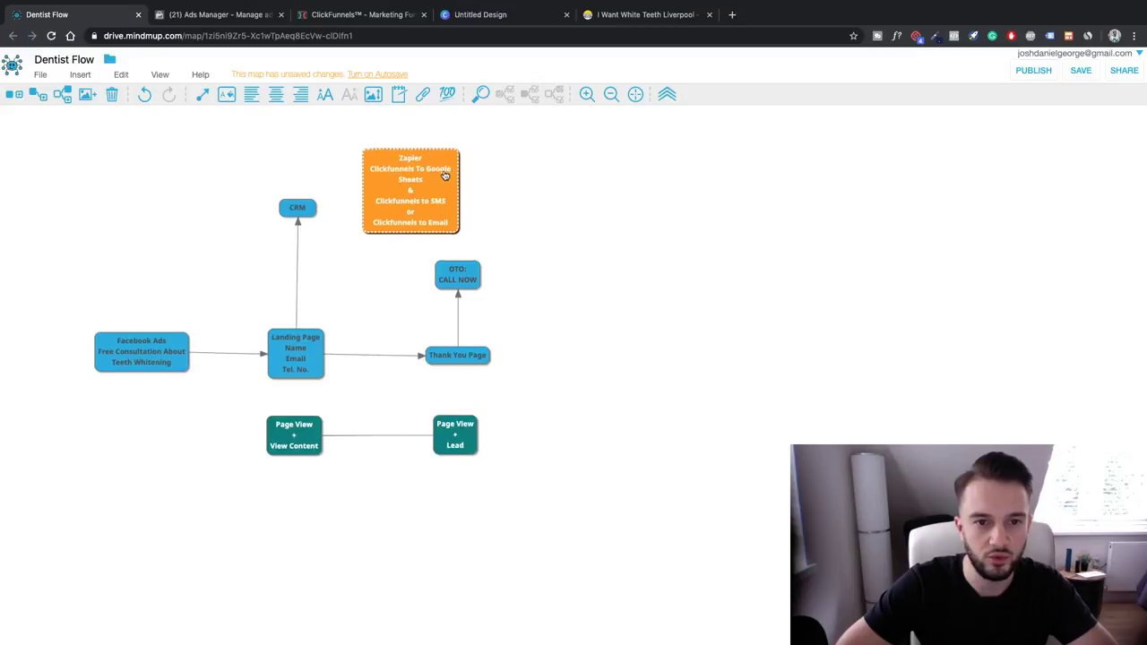
Step: Connect the Zapier node to the CRM node with an arrow
left_click(200, 97)
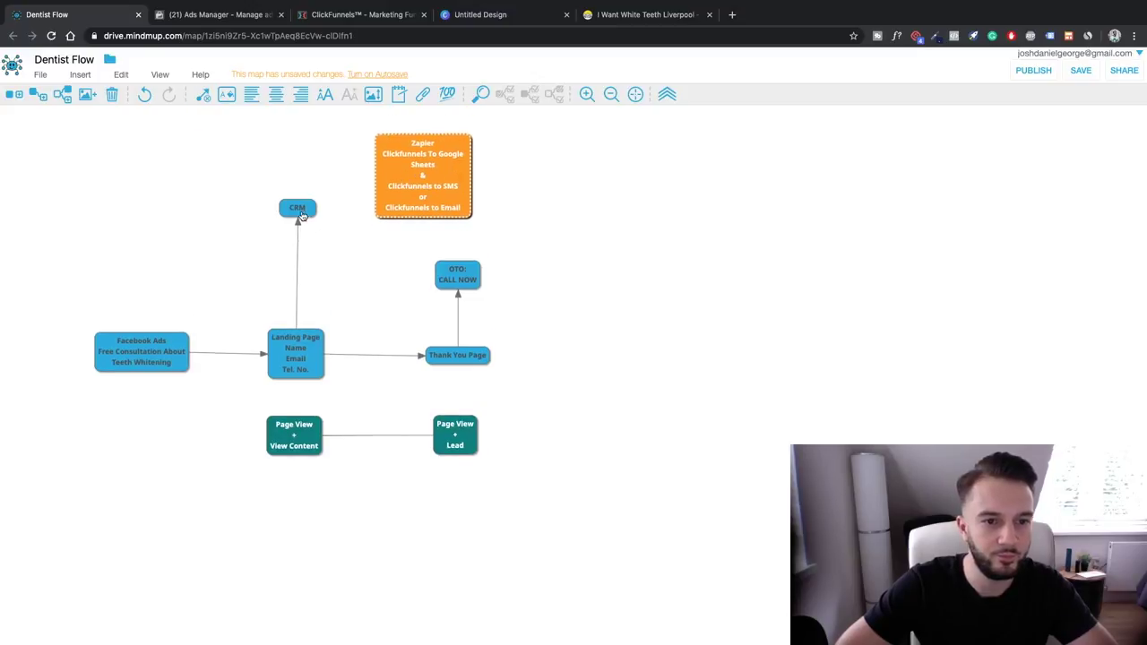
left_click(302, 213)
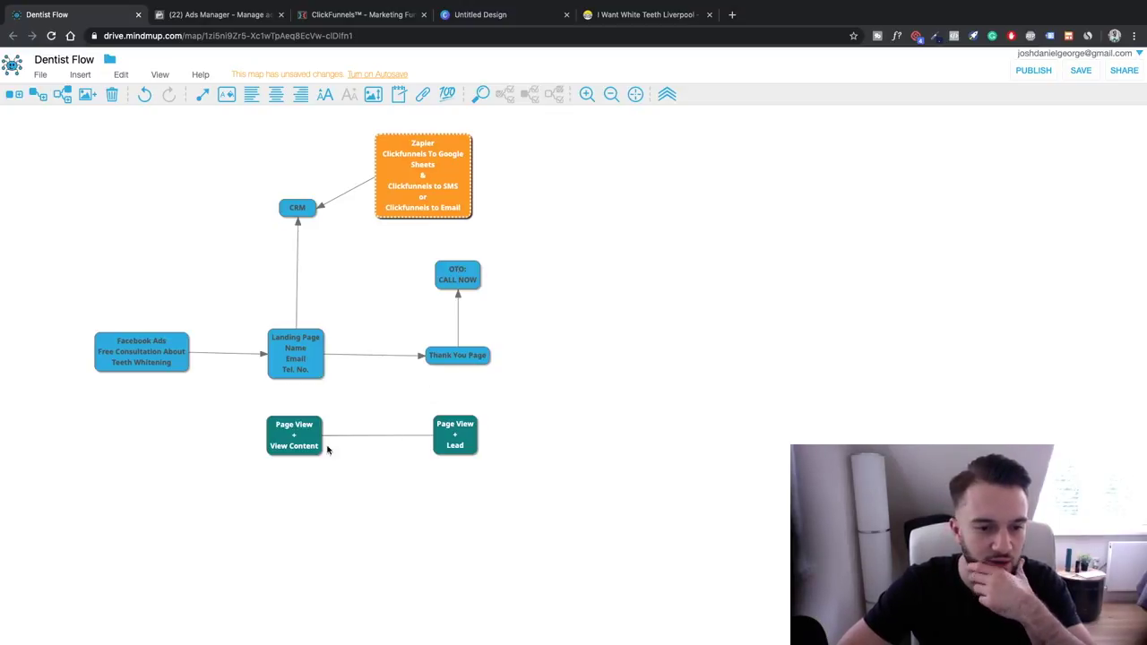
Step: Shift Facebook Ads slightly away from Landing Page and level the nodes in the main funnel row
left_click_drag(160, 362, 150, 365)
left_click(302, 363)
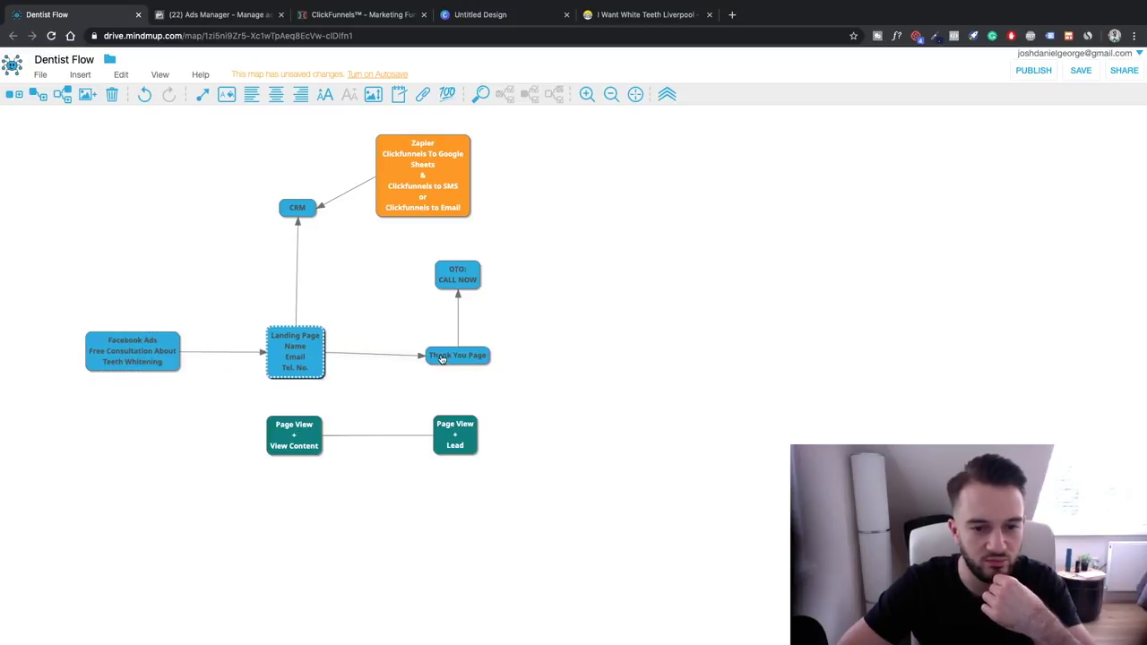
key("Right")
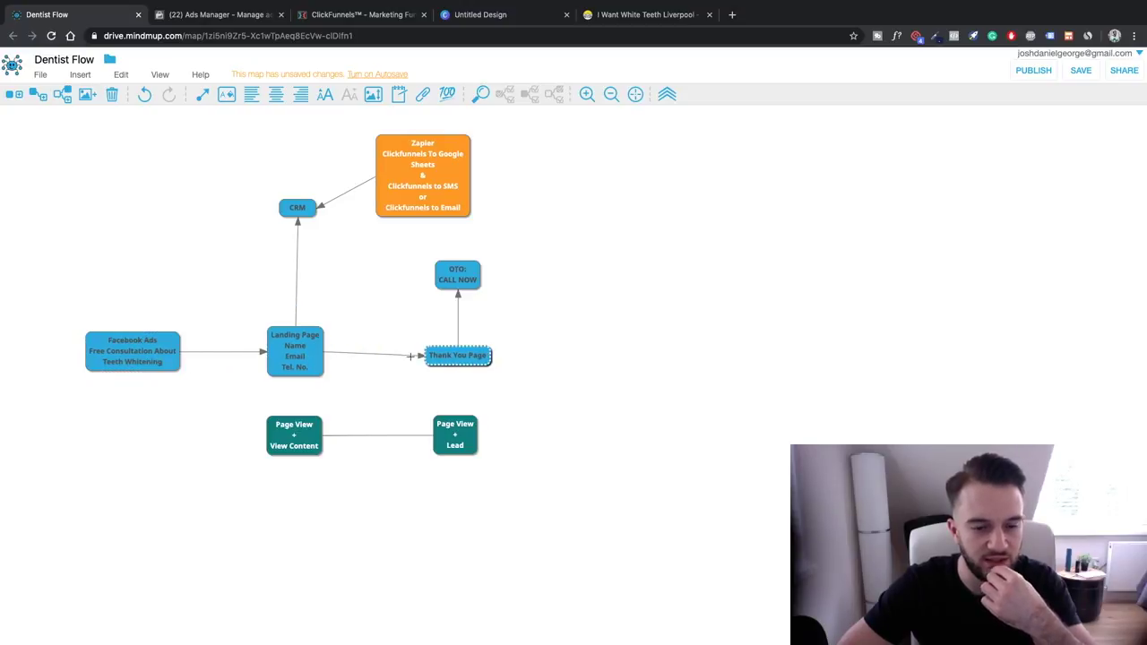